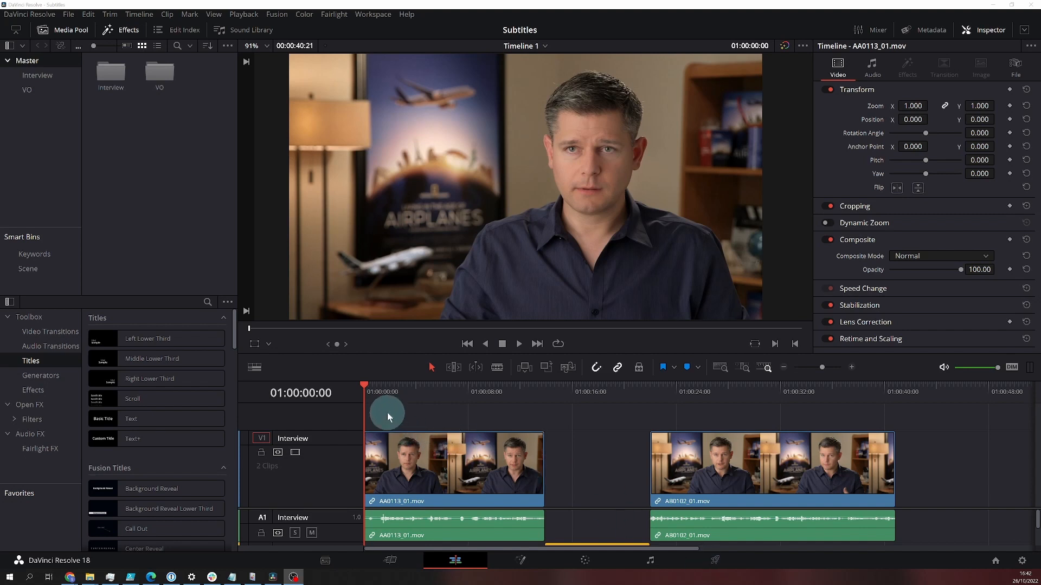
Step: Add a subtitle track above the Interview video track and insert a subtitle at the start of the timeline
{"action": "right_click", "coordinate": [345, 413]}
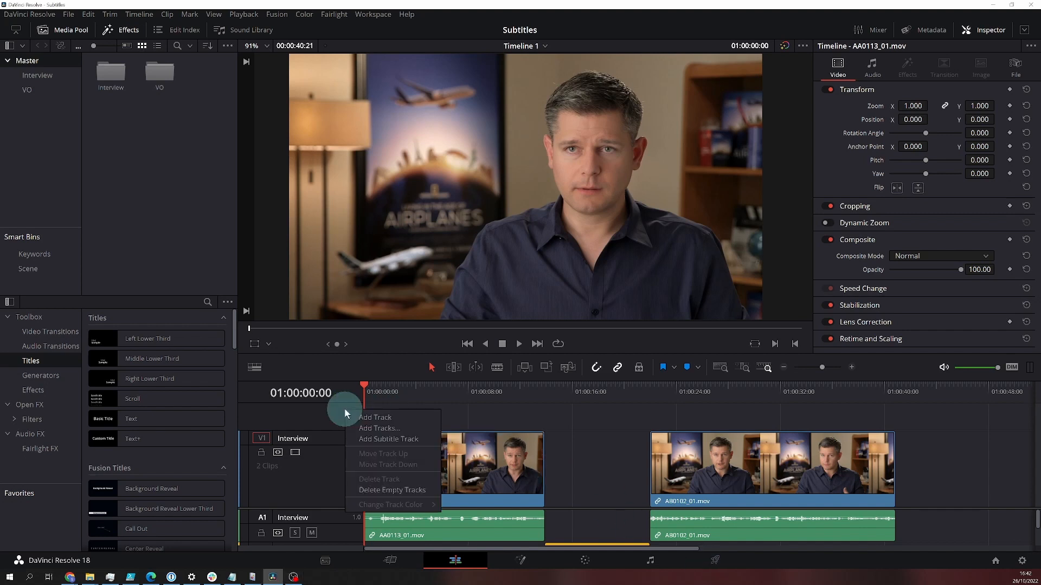
{"action": "left_click", "coordinate": [363, 439]}
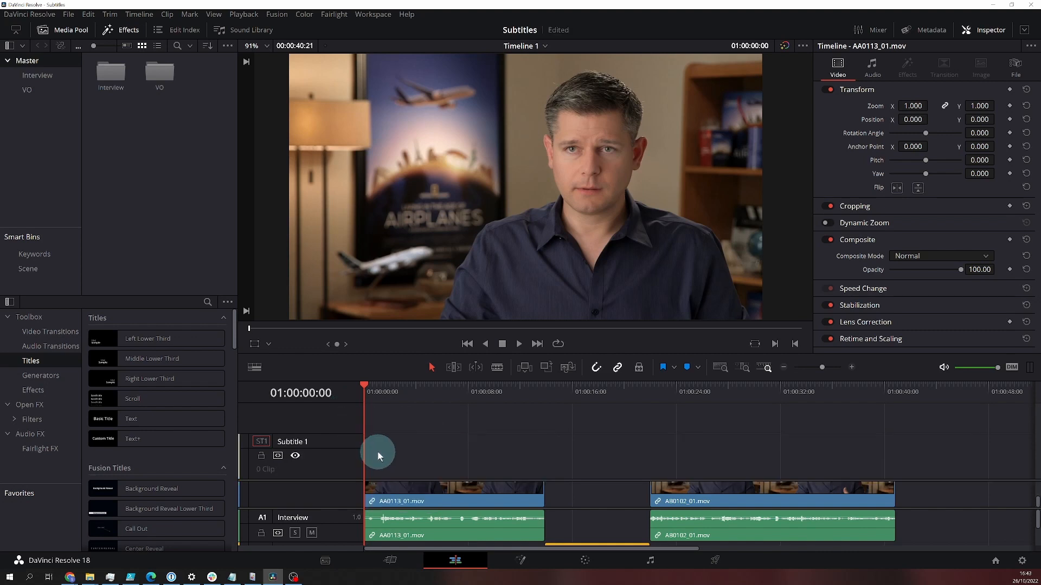
{"action": "right_click", "coordinate": [378, 456]}
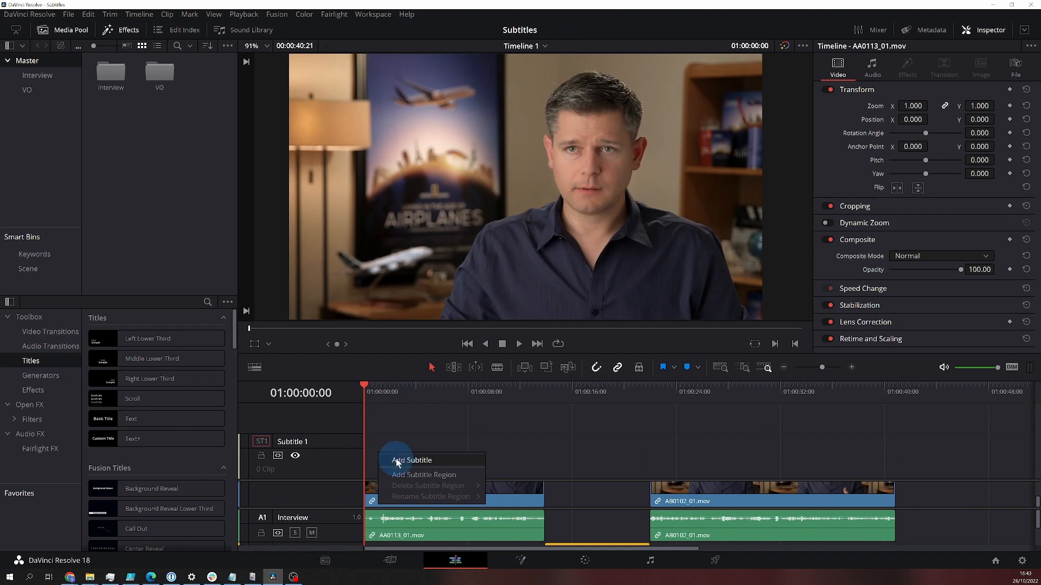
{"action": "left_click", "coordinate": [396, 460]}
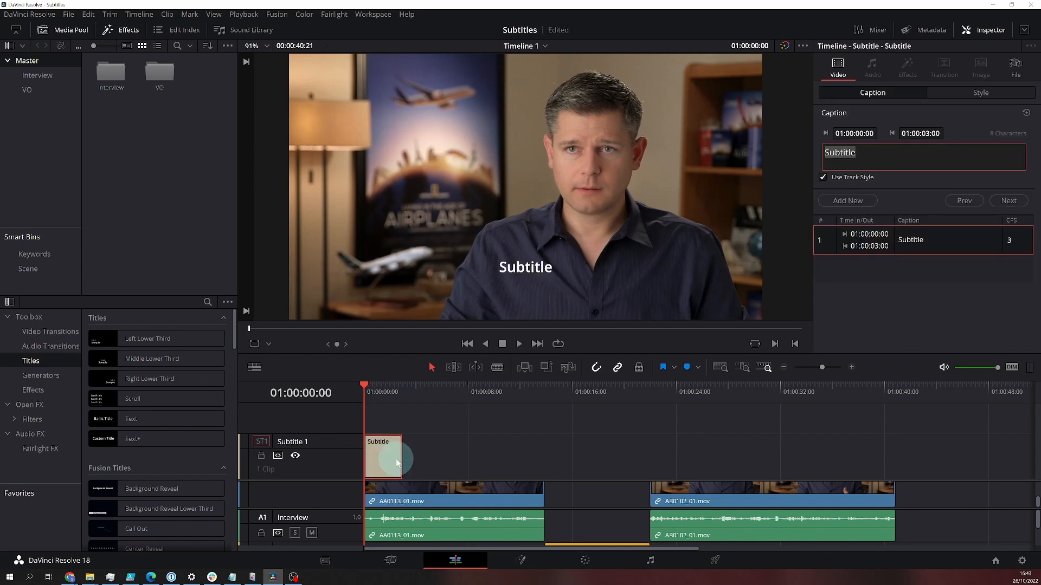
Step: Delete the subtitle track together with its subtitle
{"action": "right_click", "coordinate": [348, 464]}
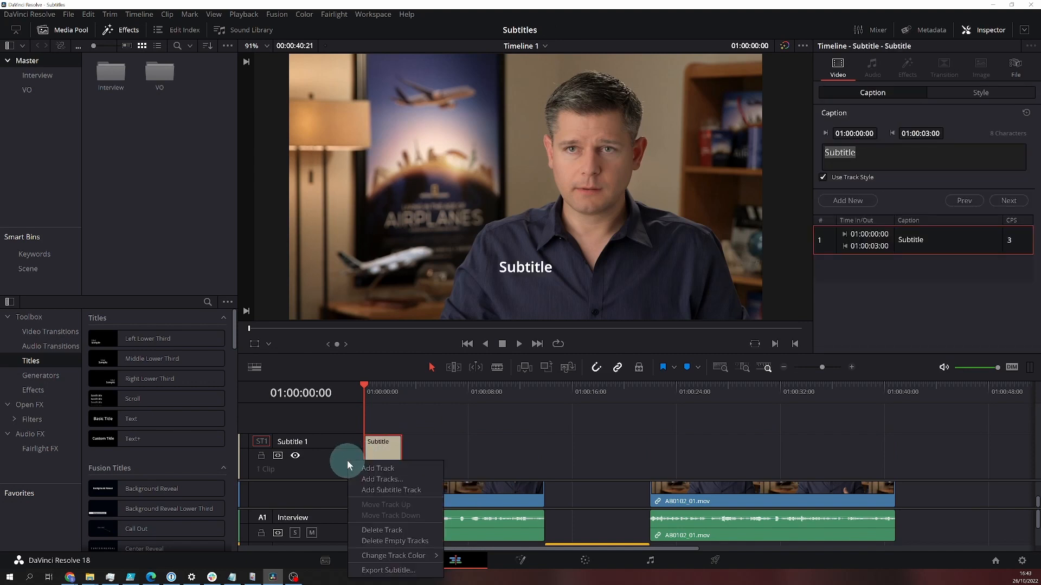
{"action": "left_click", "coordinate": [374, 531]}
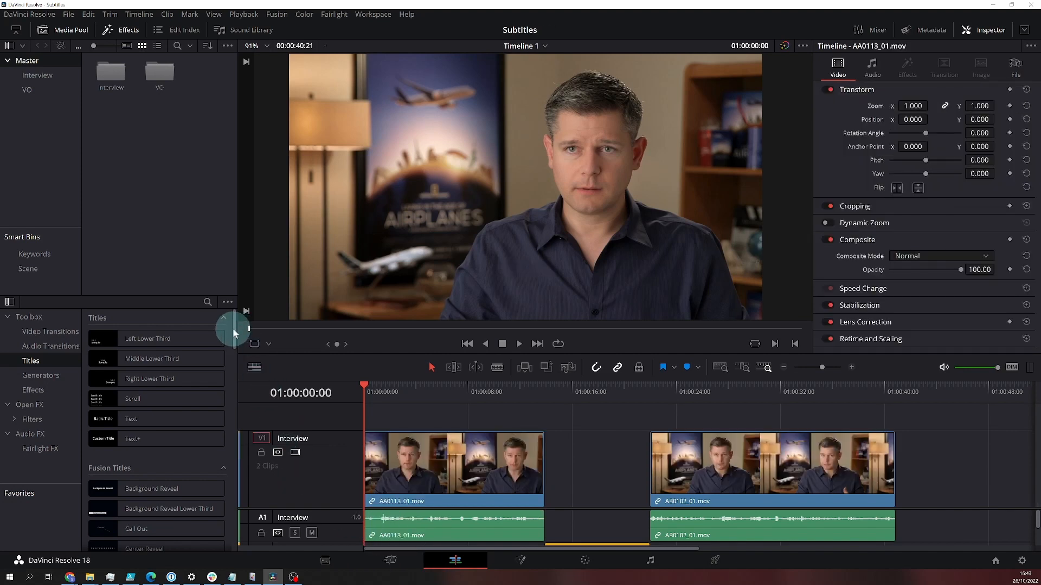
Step: Place the Subtitle title from the Titles library at the timeline start twice, creating two stacked subtitle tracks
{"action": "left_click_drag", "start_coordinate": [233, 329], "coordinate": [237, 549]}
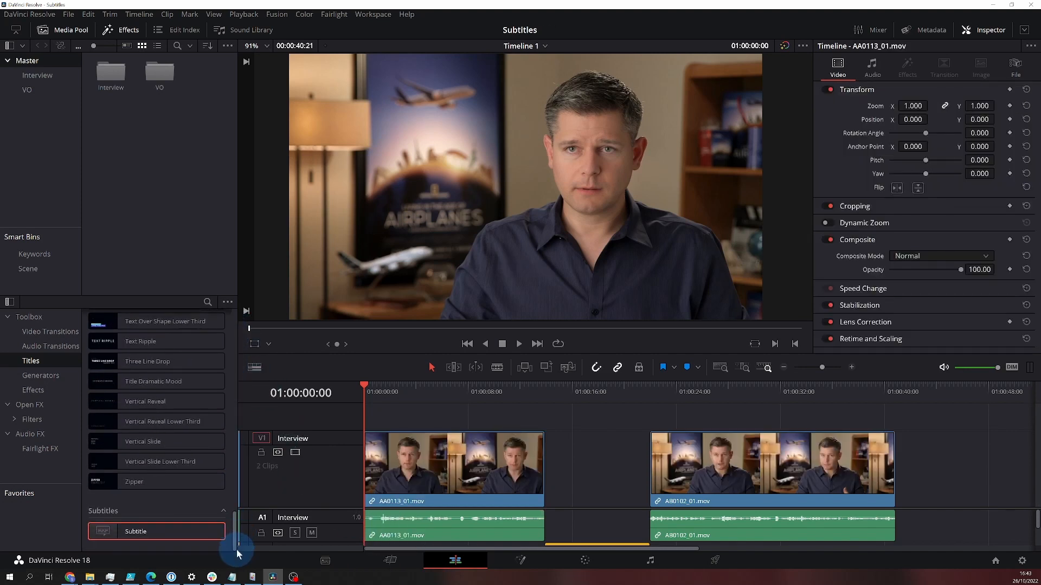
{"action": "left_click_drag", "start_coordinate": [143, 529], "coordinate": [379, 450]}
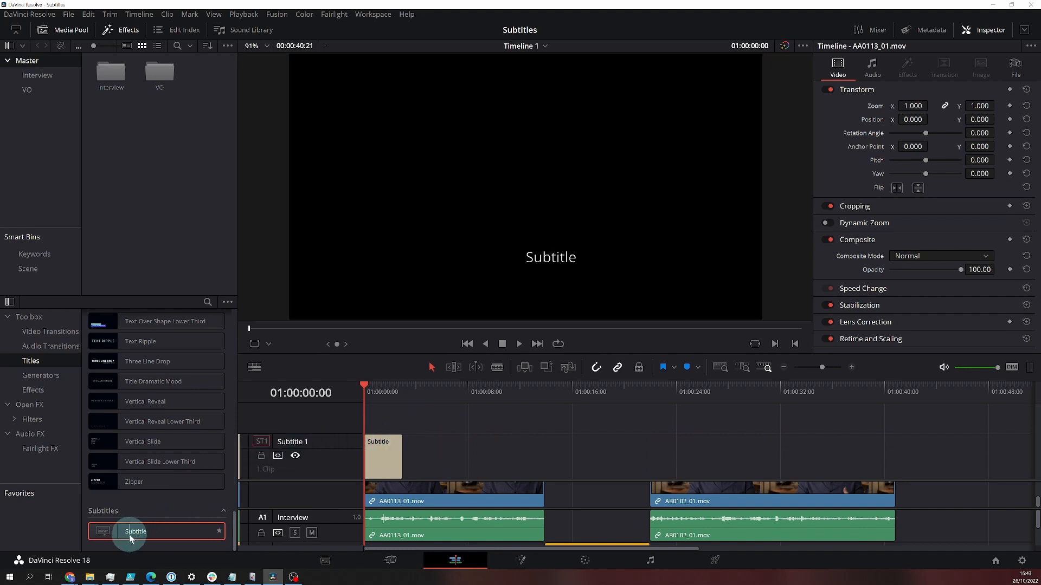
{"action": "left_click_drag", "start_coordinate": [129, 535], "coordinate": [363, 422]}
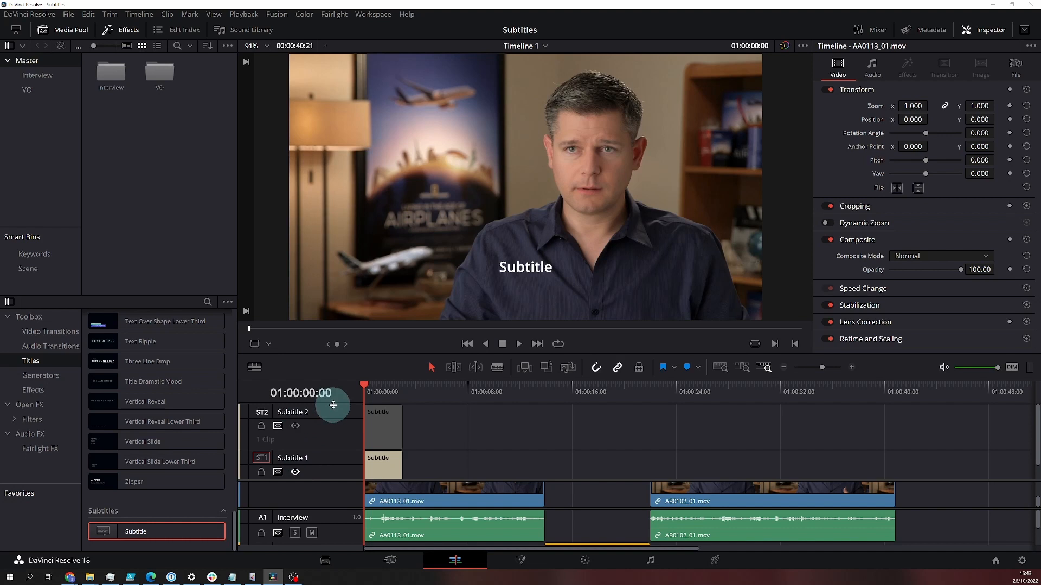
Step: Switch the enabled subtitle track to Subtitle 2 and back to Subtitle 1, and play the opening seconds of the timeline
{"action": "left_click", "coordinate": [295, 427]}
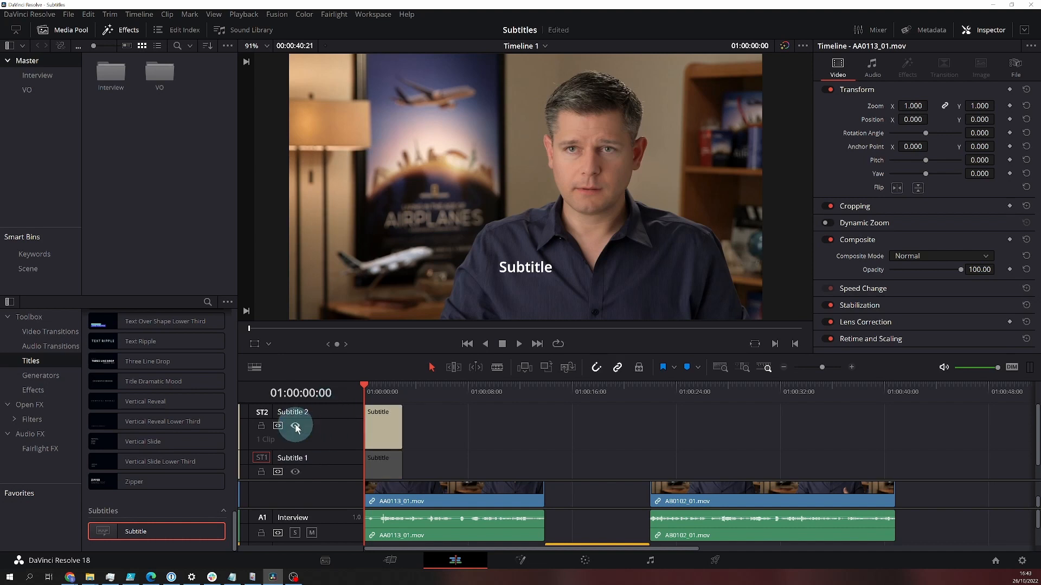
{"action": "left_click", "coordinate": [296, 472]}
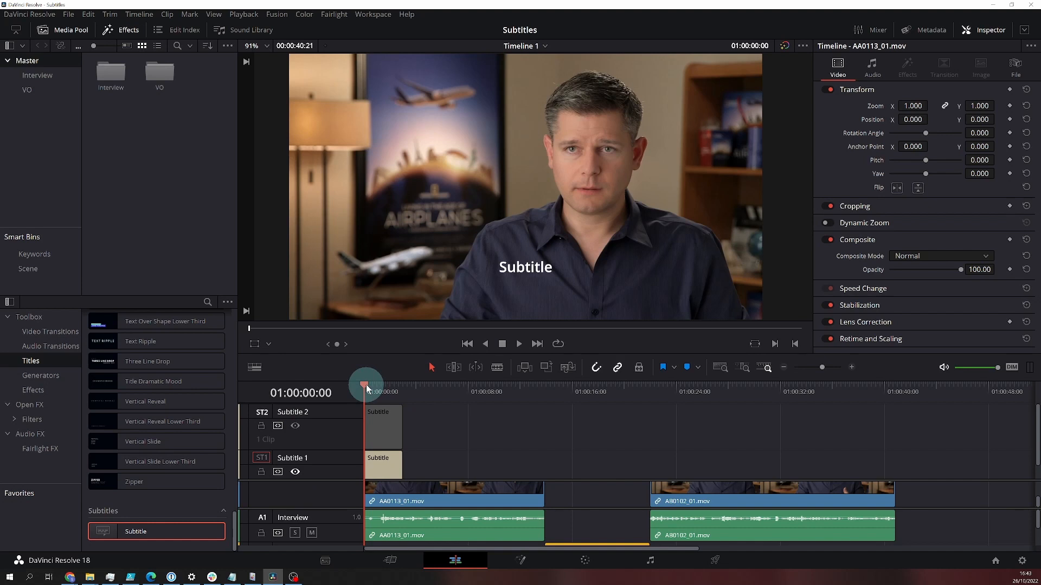
{"action": "left_click", "coordinate": [518, 344]}
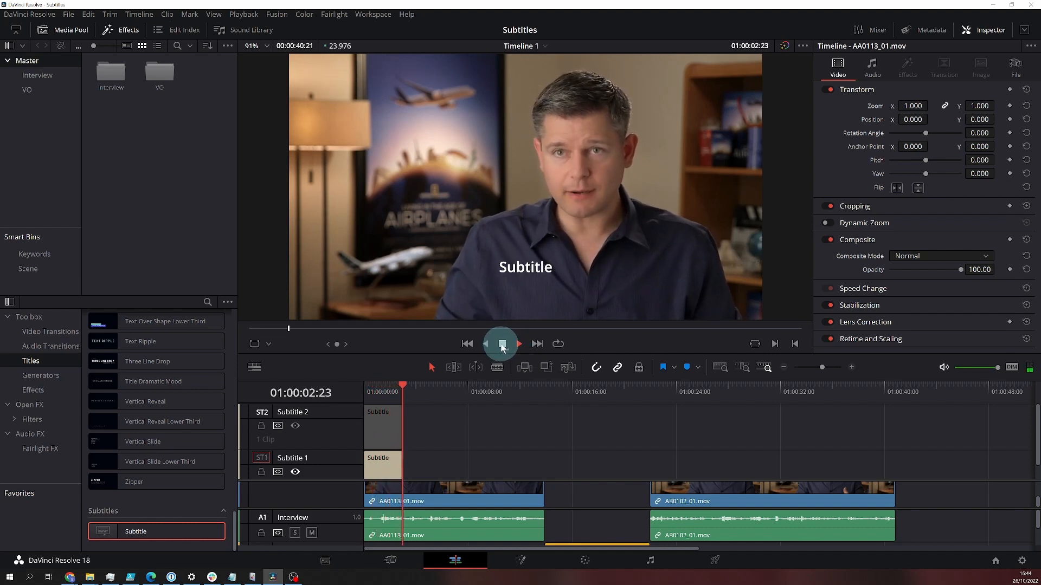
{"action": "left_click", "coordinate": [502, 346]}
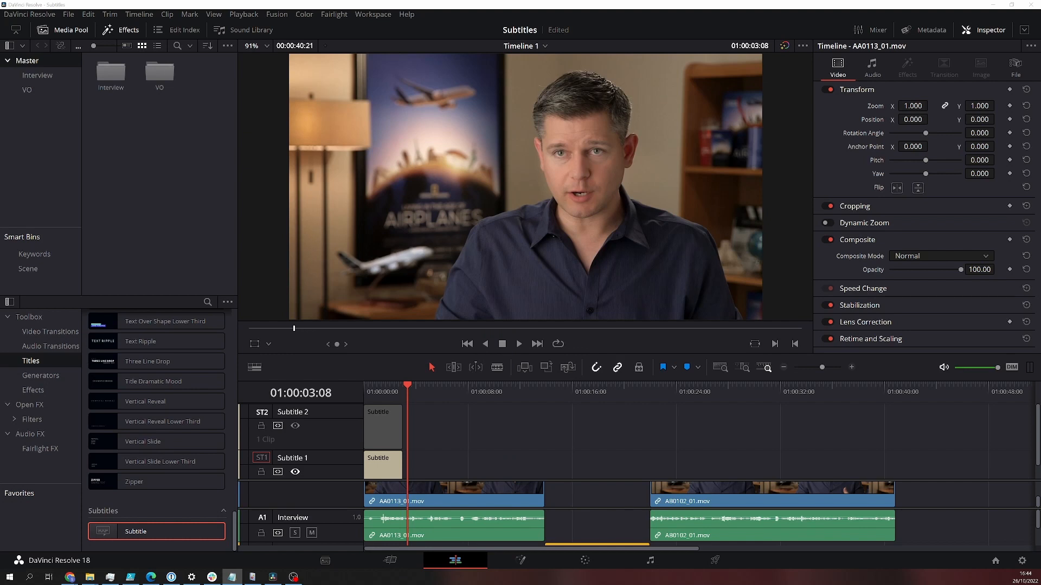
Step: Replace the caption text of the Subtitle 1 clip with the copied line "So in this film making a documentary"
{"action": "left_click", "coordinate": [387, 468]}
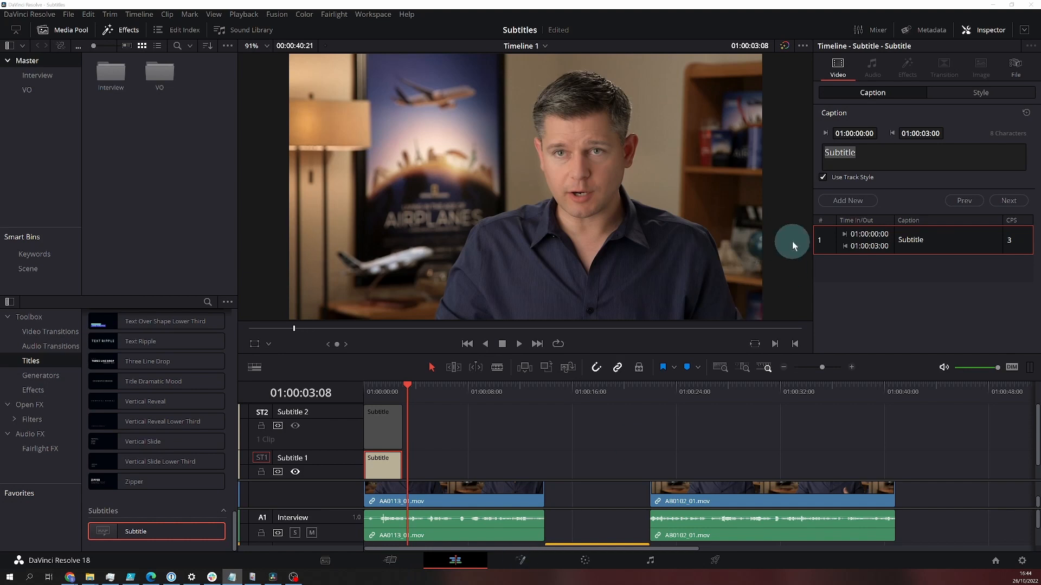
{"action": "double_click", "coordinate": [842, 153]}
{"action": "right_click", "coordinate": [841, 151]}
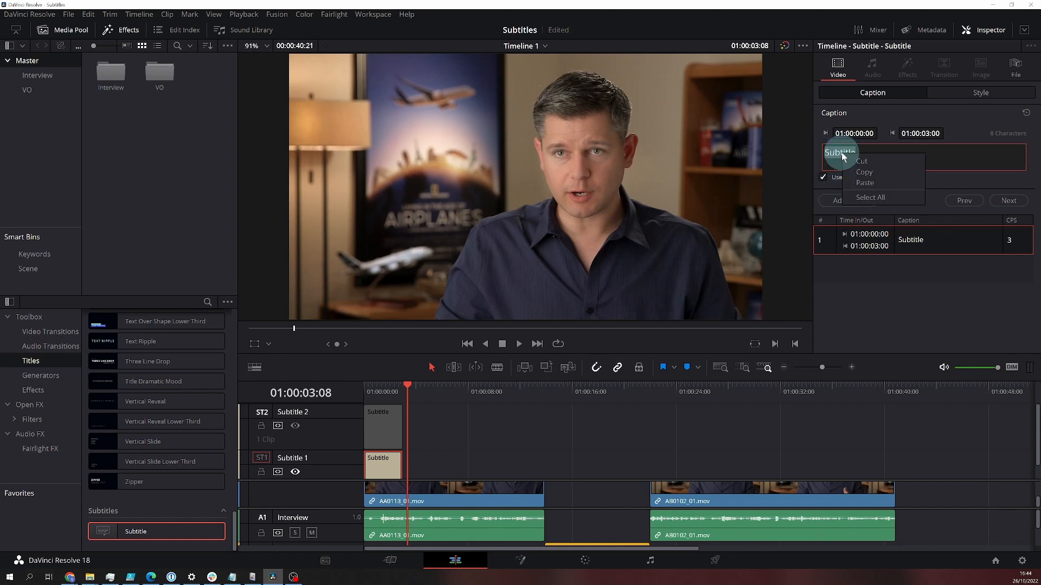
{"action": "left_click", "coordinate": [860, 184]}
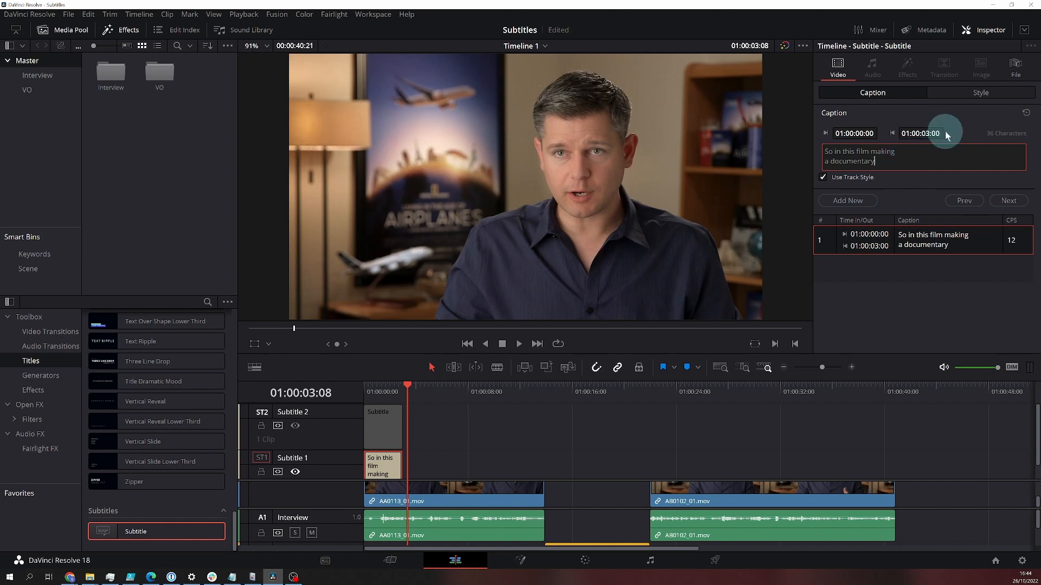
Step: Try the Niagara Engraved and Open Sans Condensed fonts in the caption's style, with the playhead over the subtitle for preview
{"action": "left_click", "coordinate": [968, 94]}
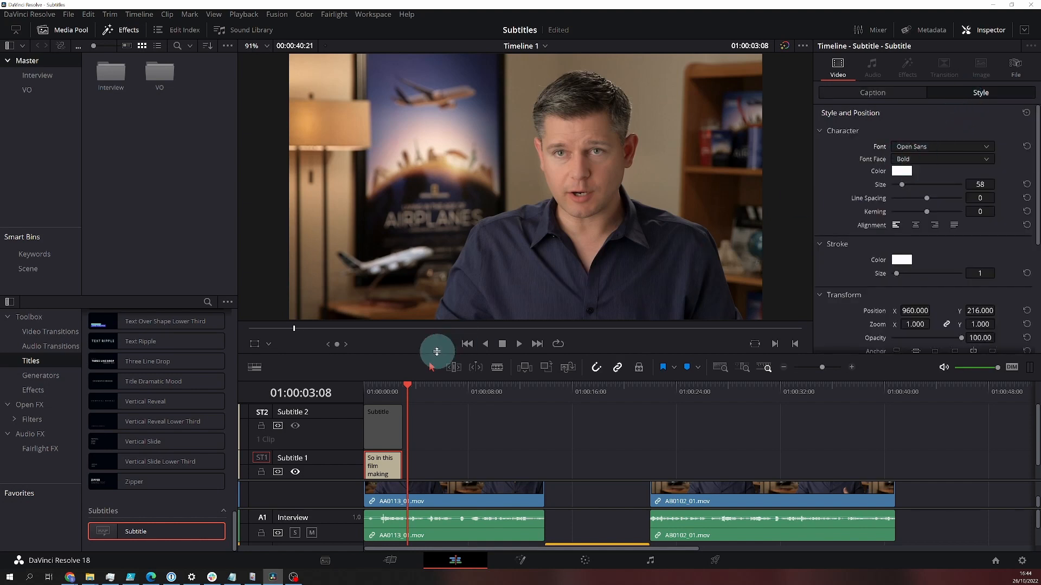
{"action": "left_click_drag", "start_coordinate": [407, 385], "coordinate": [388, 386]}
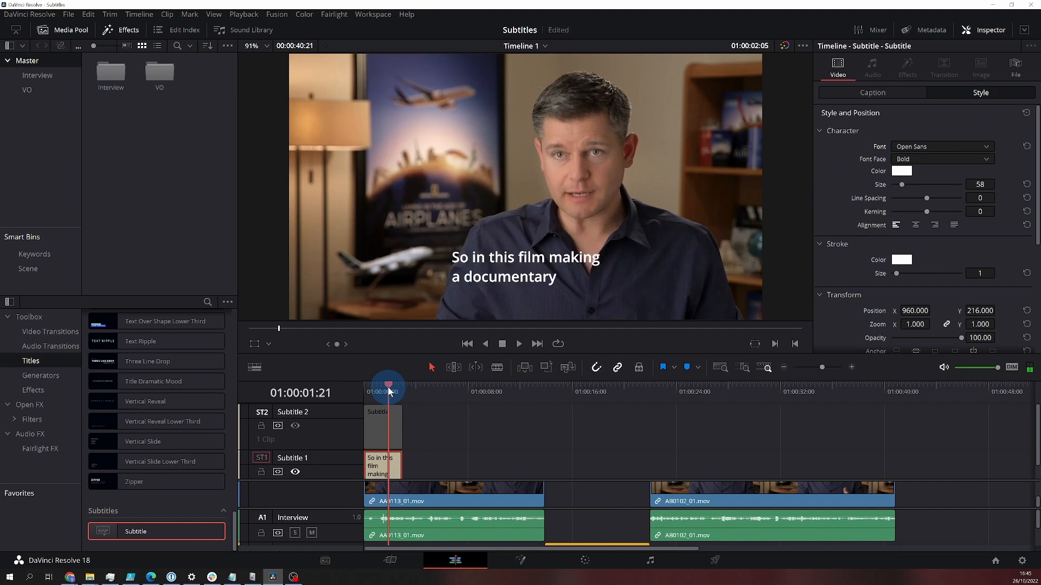
{"action": "left_click", "coordinate": [911, 145]}
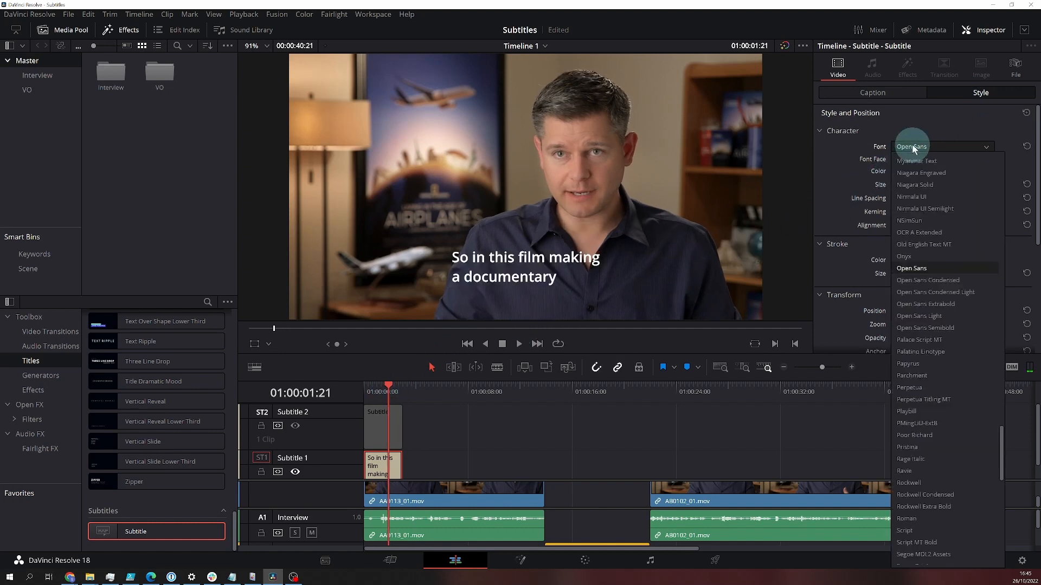
{"action": "left_click", "coordinate": [915, 173]}
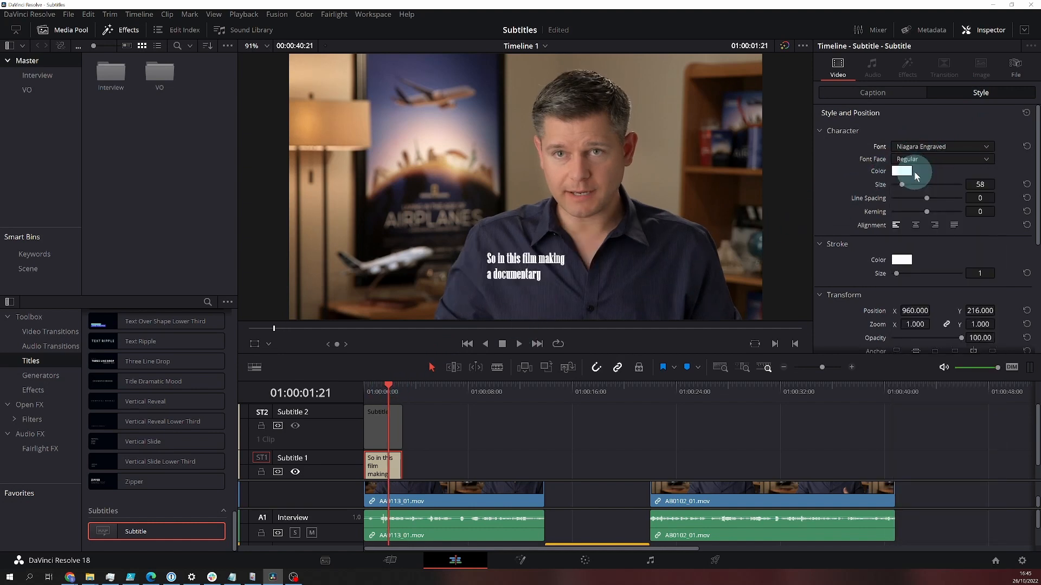
{"action": "left_click", "coordinate": [917, 143]}
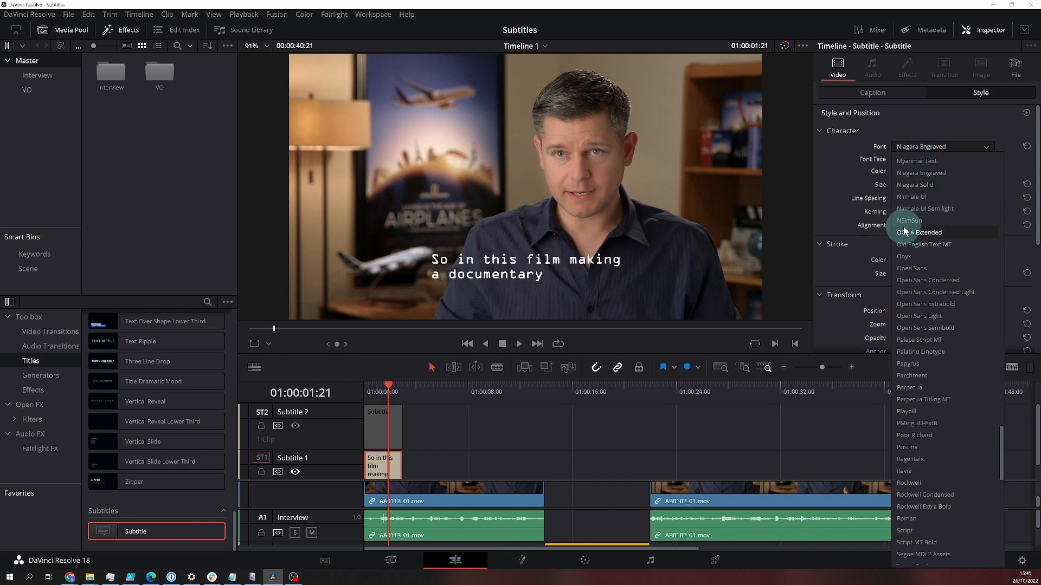
{"action": "left_click", "coordinate": [914, 280]}
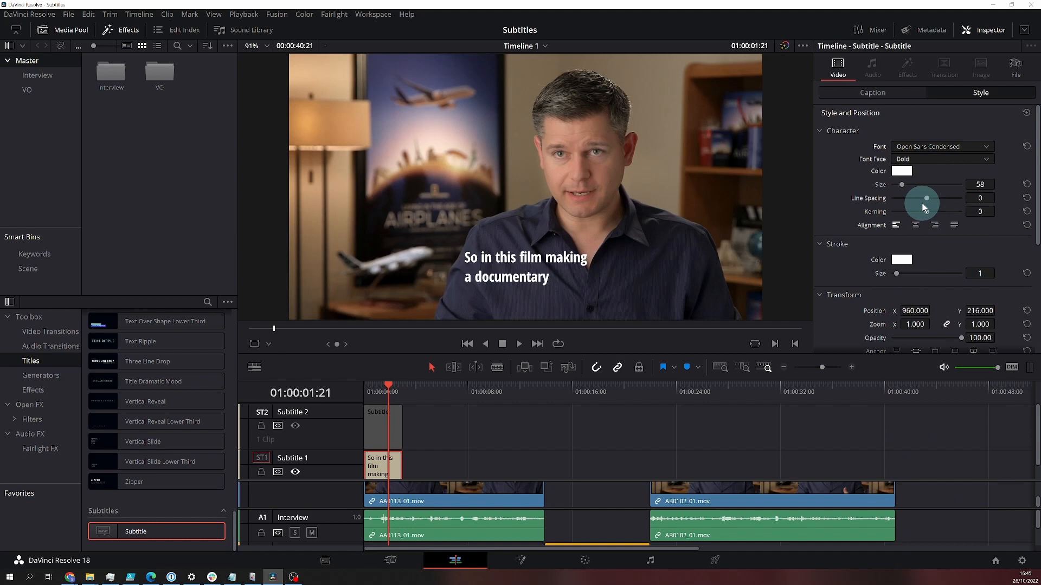
Step: Set the caption's character size to 66 and reset its font to the default
{"action": "mouse_move", "coordinate": [902, 185]}
{"action": "left_mouse_down"}
{"action": "mouse_move", "coordinate": [922, 186]}
{"action": "mouse_move", "coordinate": [902, 186]}
{"action": "left_mouse_up"}
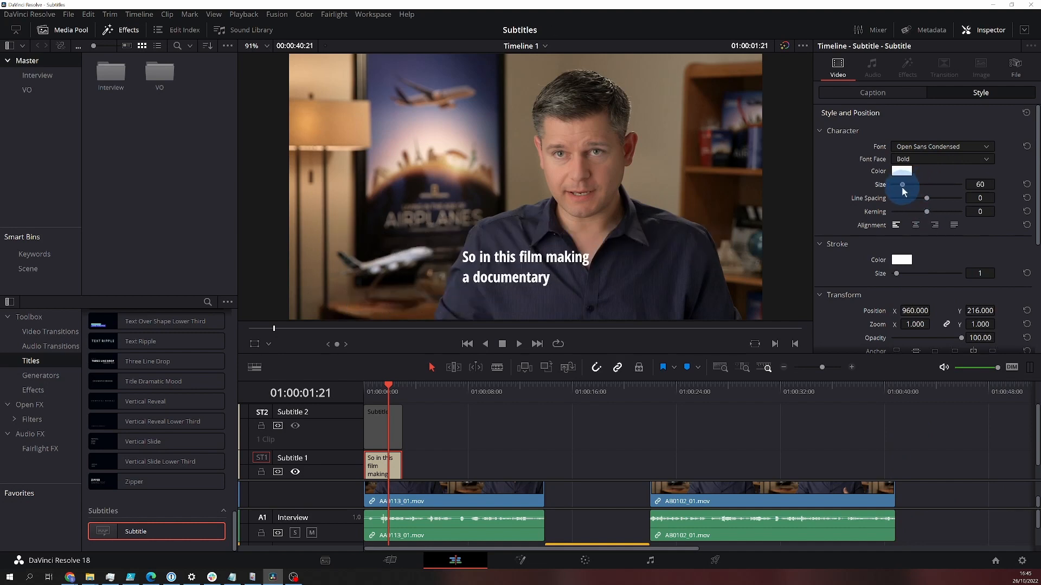
{"action": "left_click", "coordinate": [1028, 147]}
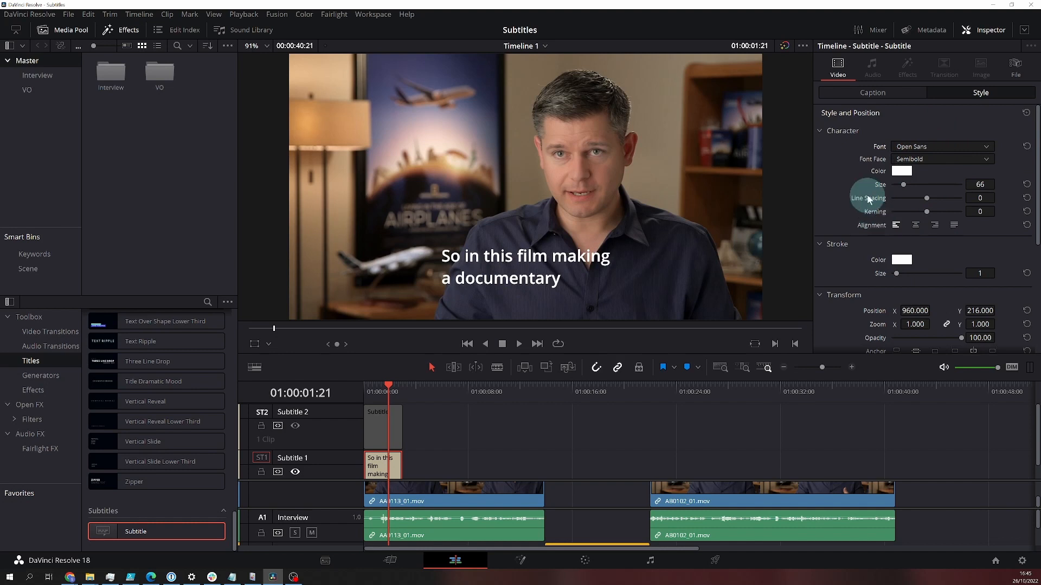
Step: Find where the spoken line ends and set the Subtitle 1 caption's end time to 01:00:02:21
{"action": "left_click", "coordinate": [866, 92]}
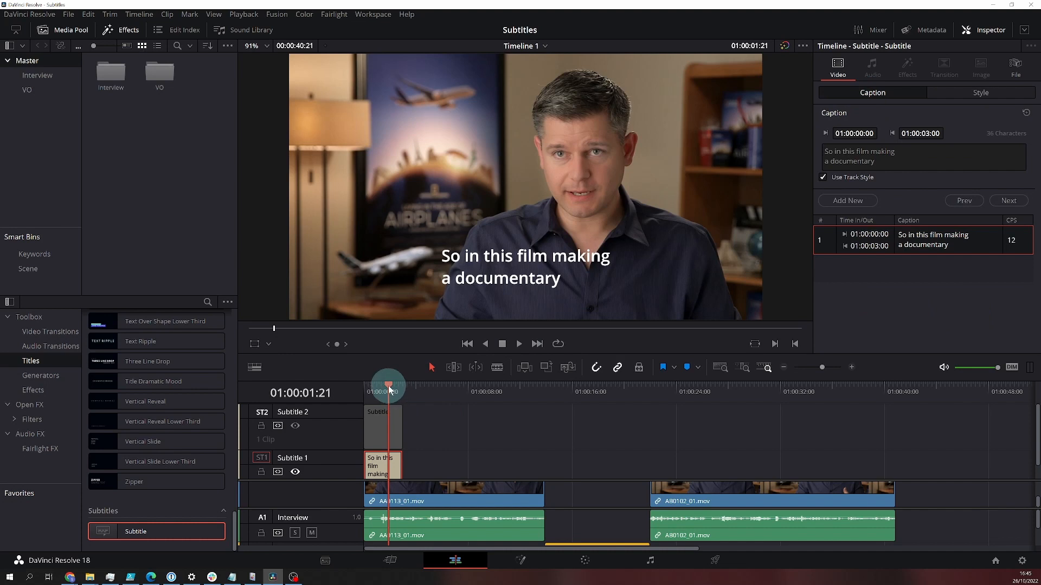
{"action": "left_click_drag", "start_coordinate": [388, 386], "coordinate": [394, 388]}
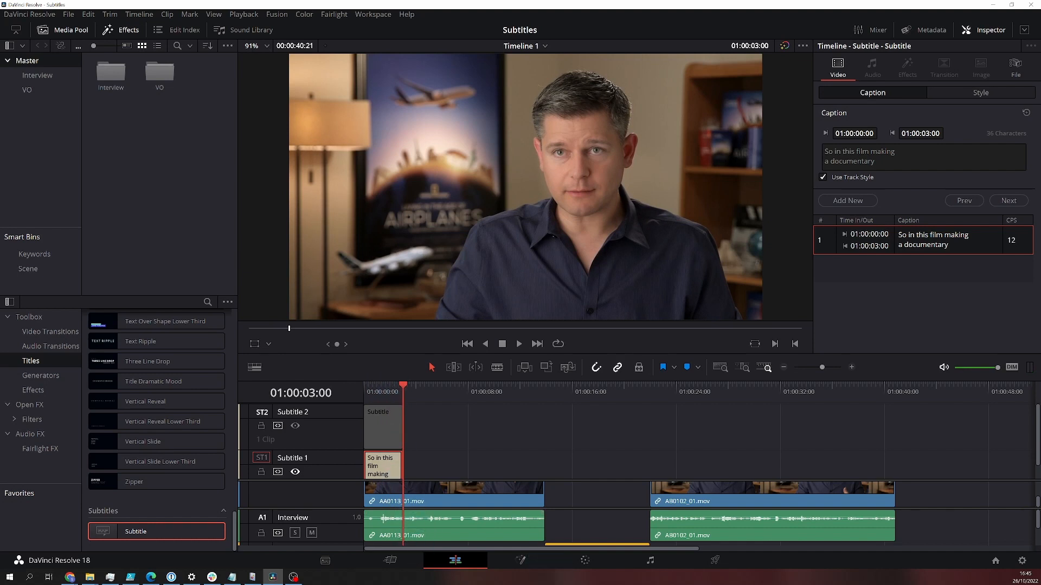
{"action": "key", "text": "alt+Tab"}
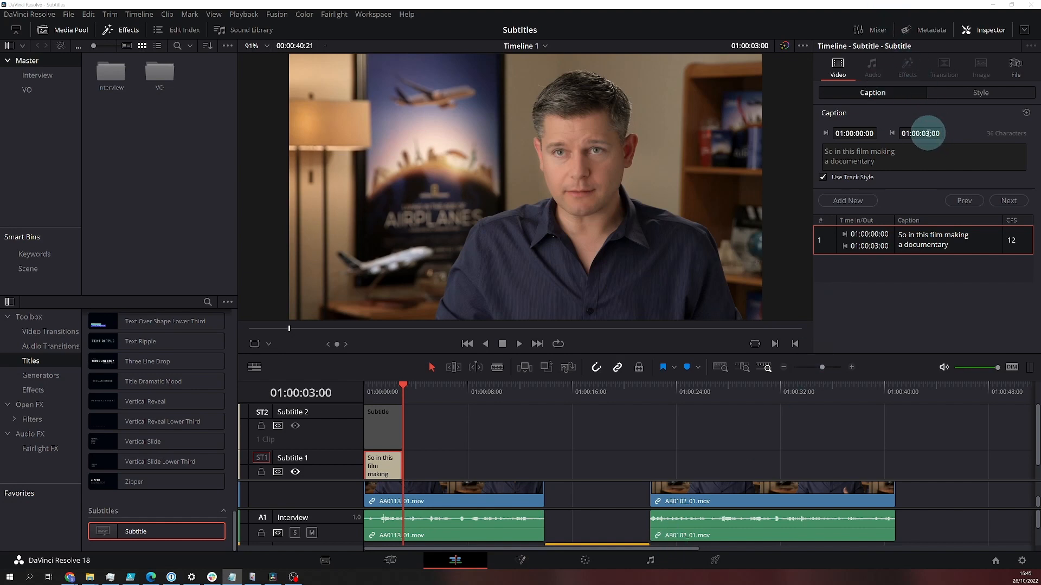
{"action": "left_click", "coordinate": [928, 133]}
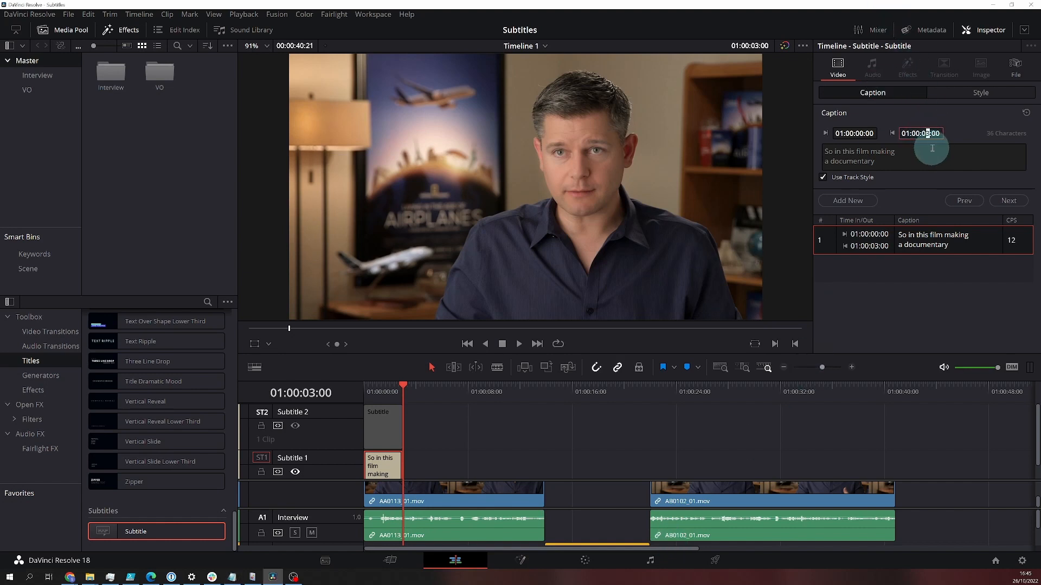
{"action": "type", "text": "2:"}
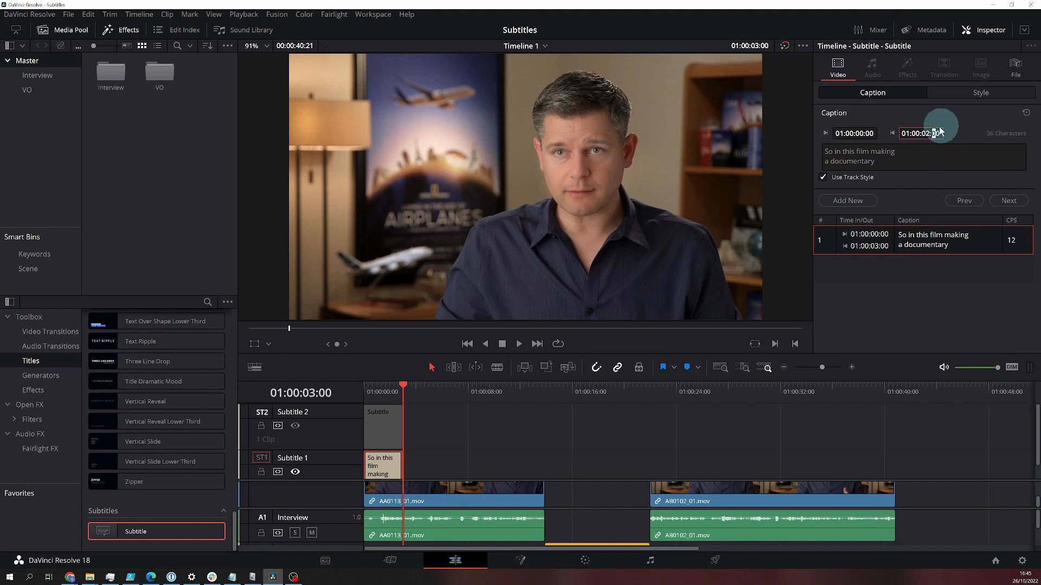
{"action": "type", "text": "2"}
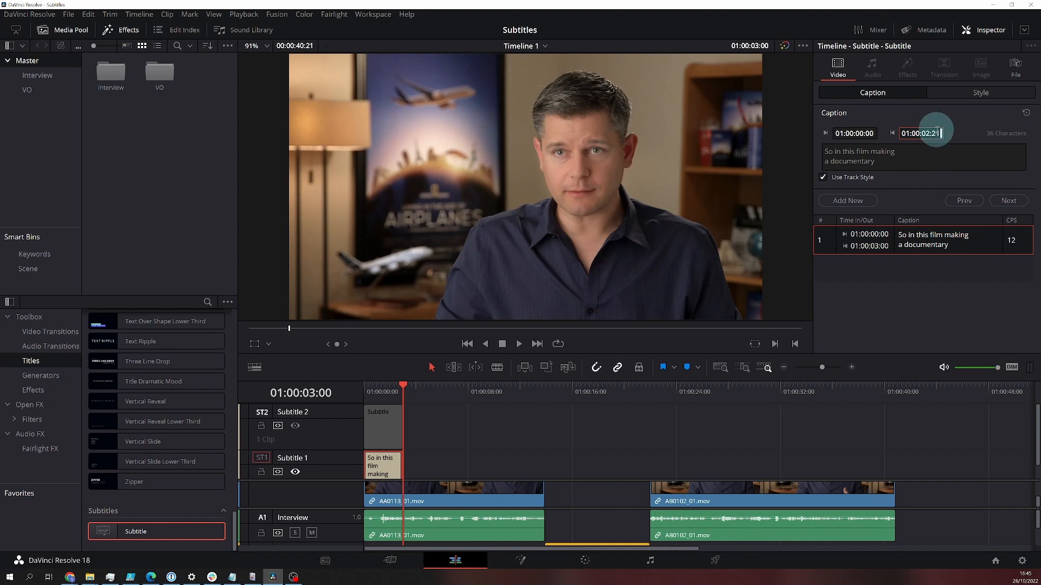
{"action": "type", "text": "1"}
{"action": "key", "text": "Return"}
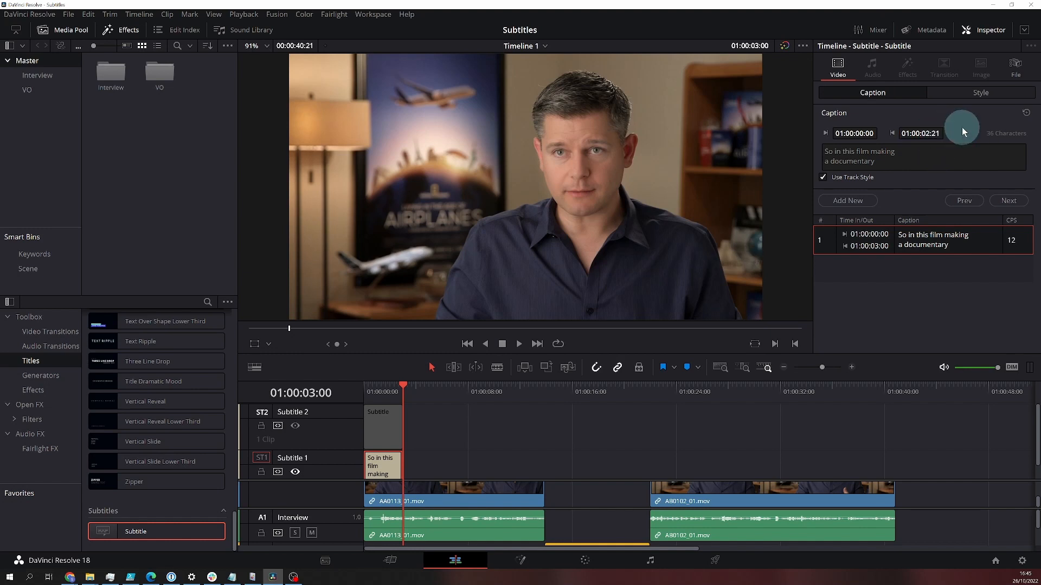
Step: Play the timeline from its start to check the first caption against the speech
{"action": "left_click_drag", "start_coordinate": [401, 392], "coordinate": [363, 388]}
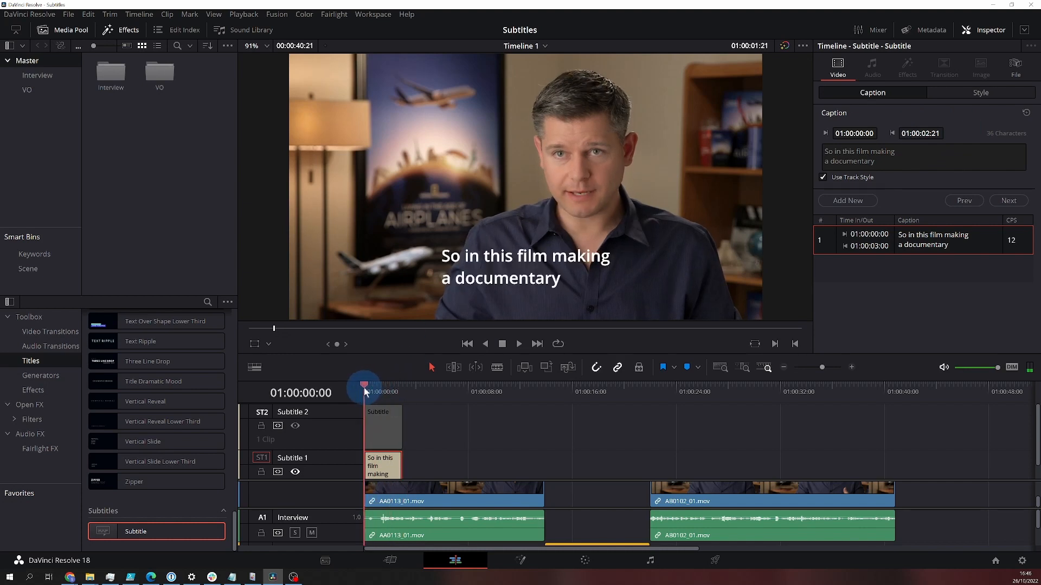
{"action": "left_click", "coordinate": [518, 344]}
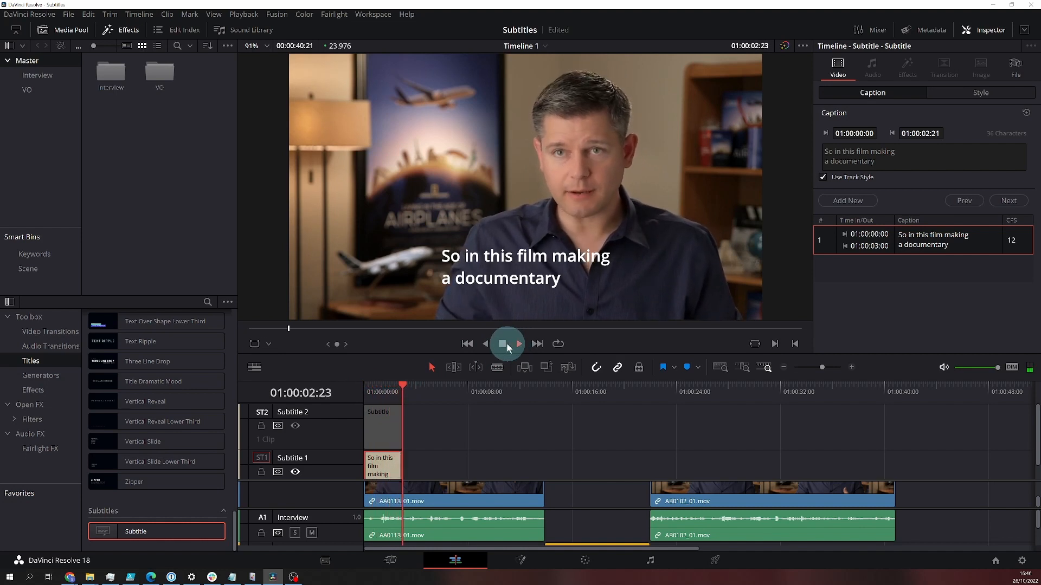
{"action": "left_click", "coordinate": [502, 345]}
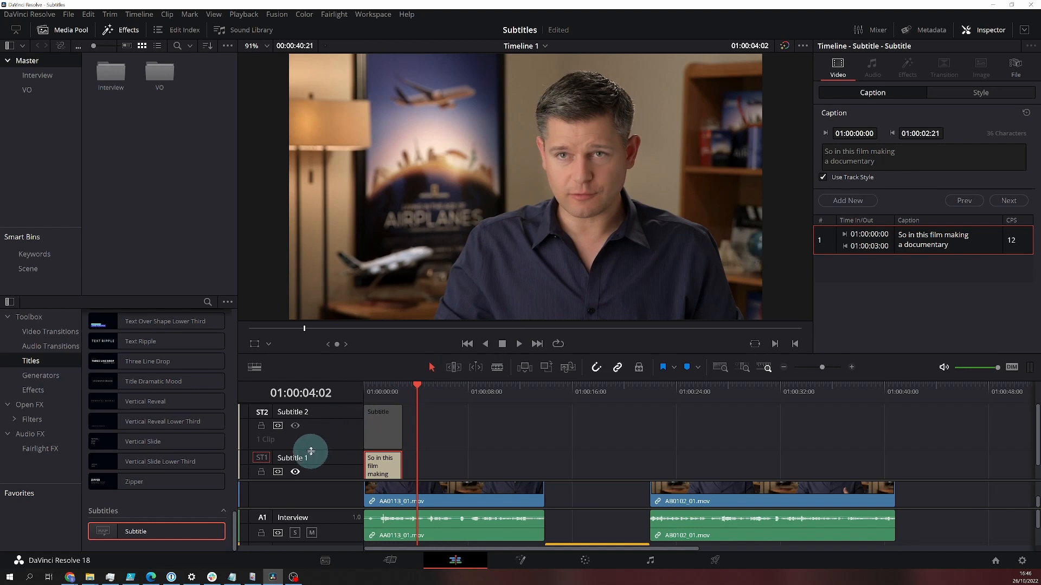
Step: Enable the Subtitle 2 track and replace its caption text with "Así que en esta película haciendo un documental"
{"action": "left_click", "coordinate": [296, 426]}
{"action": "left_click", "coordinate": [381, 428]}
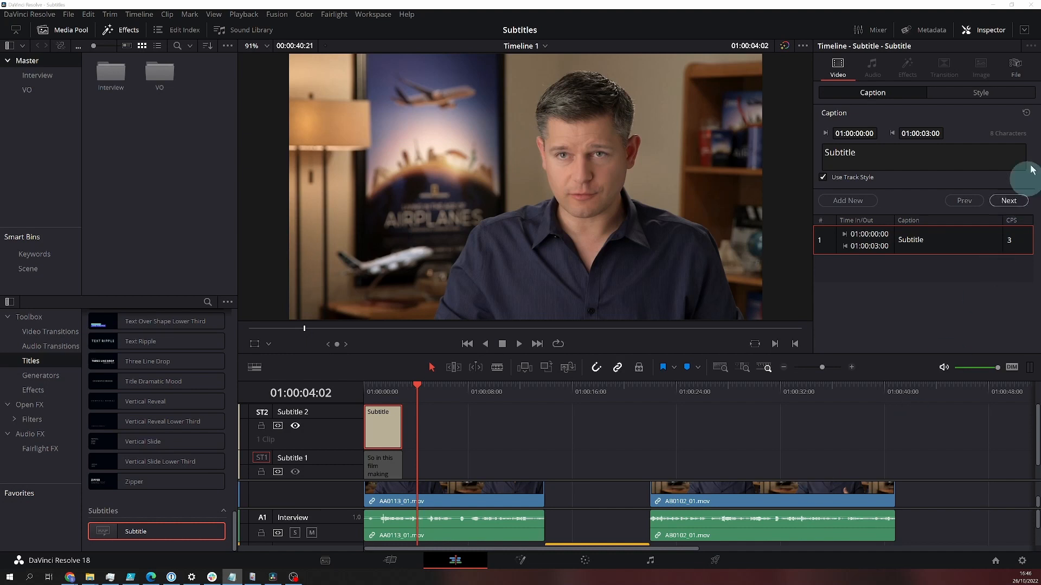
{"action": "left_click", "coordinate": [848, 154]}
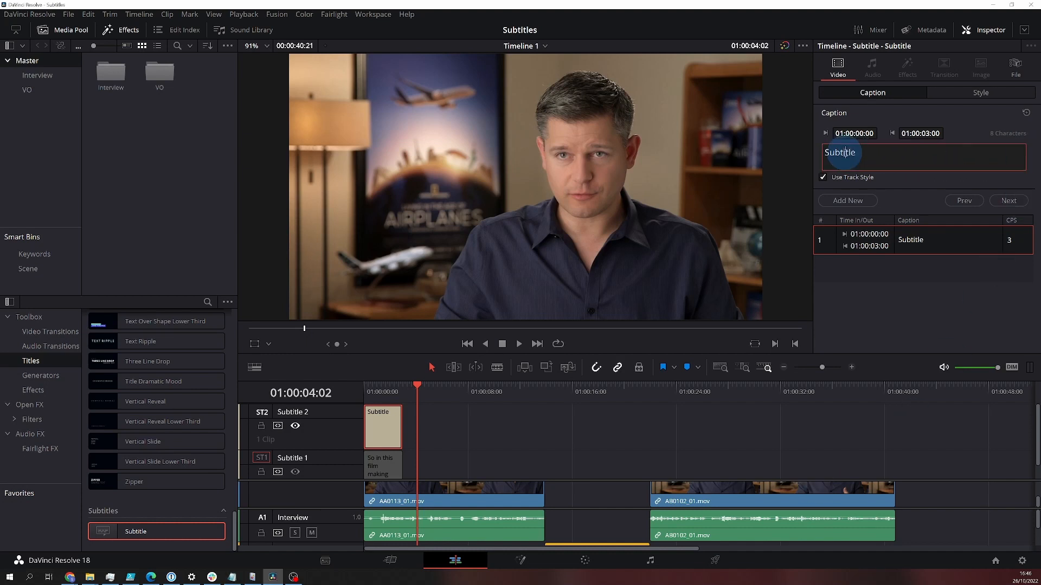
{"action": "right_click", "coordinate": [847, 156]}
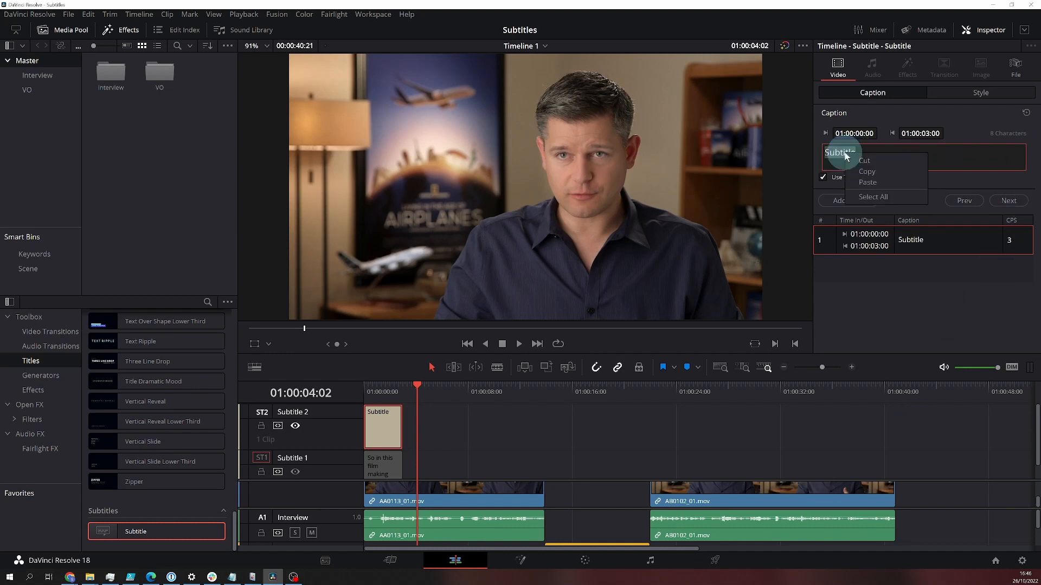
{"action": "left_click", "coordinate": [866, 183]}
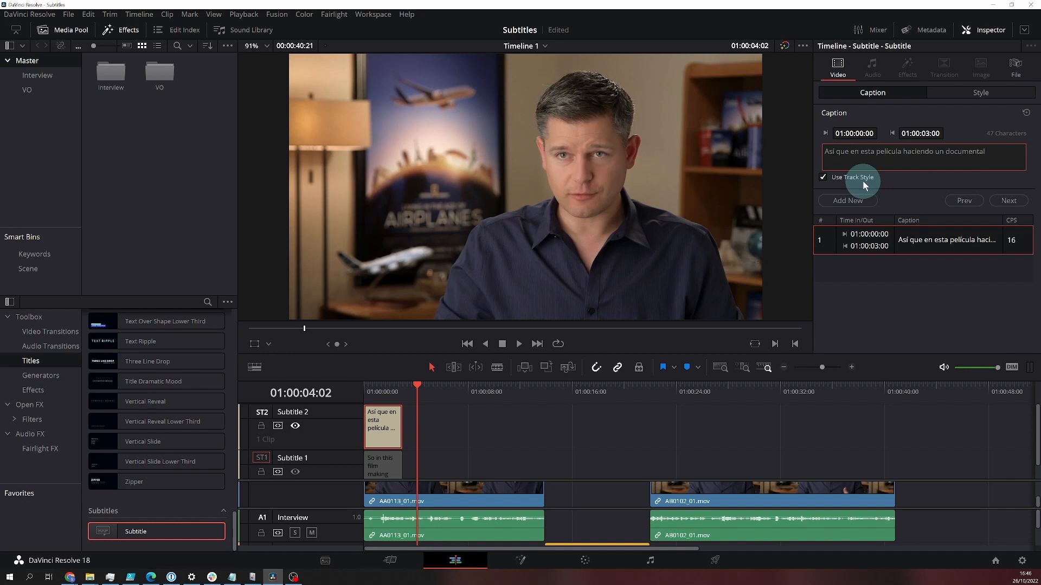
Step: Set the Spanish caption's end time to 01:00:02:21
{"action": "left_click", "coordinate": [927, 134]}
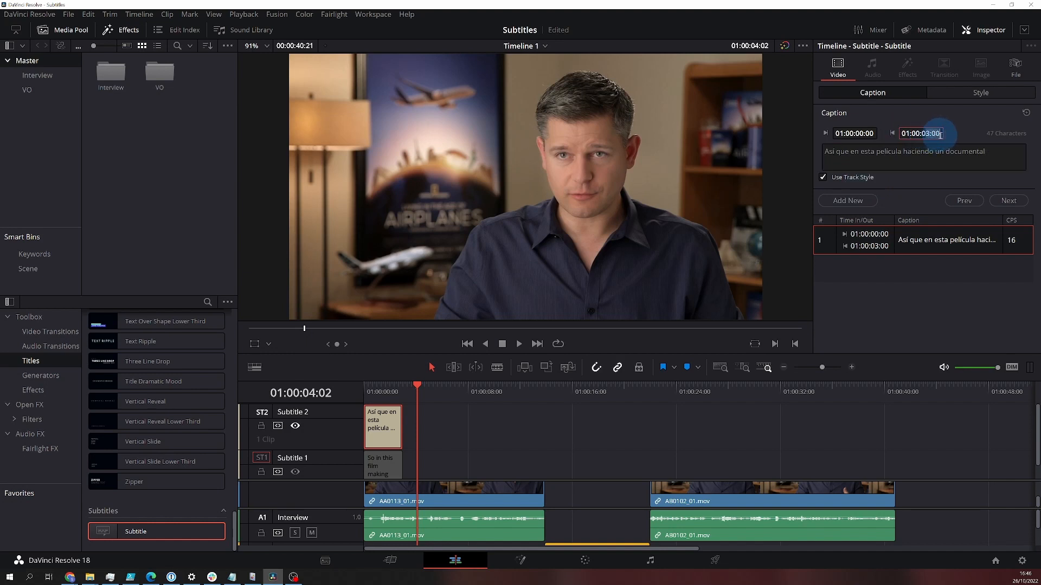
{"action": "type", "text": "2:21"}
{"action": "key", "text": "Return"}
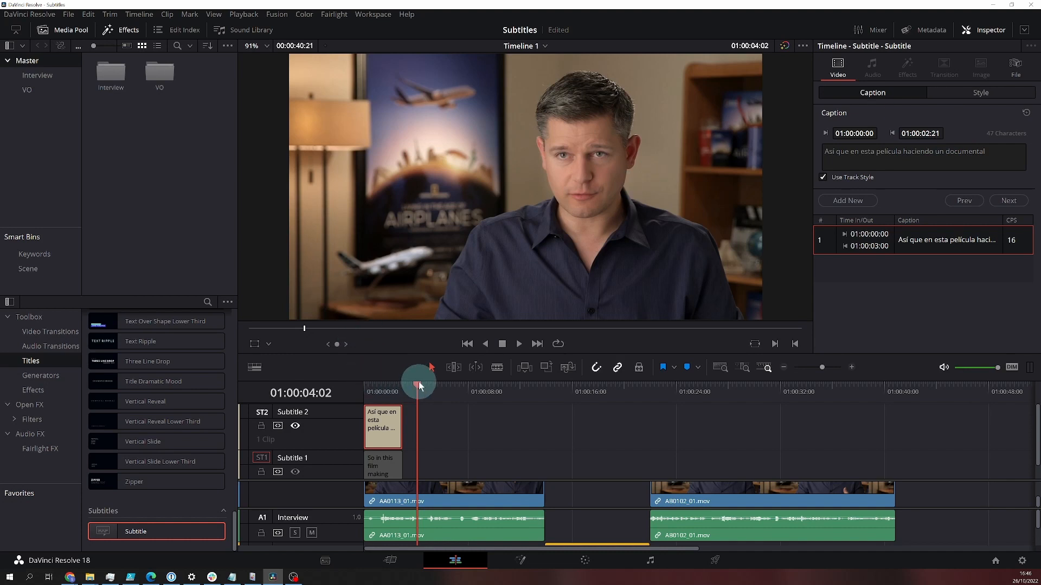
Step: Play the timeline from its start to check the Spanish caption against the speech
{"action": "left_click_drag", "start_coordinate": [418, 382], "coordinate": [362, 382]}
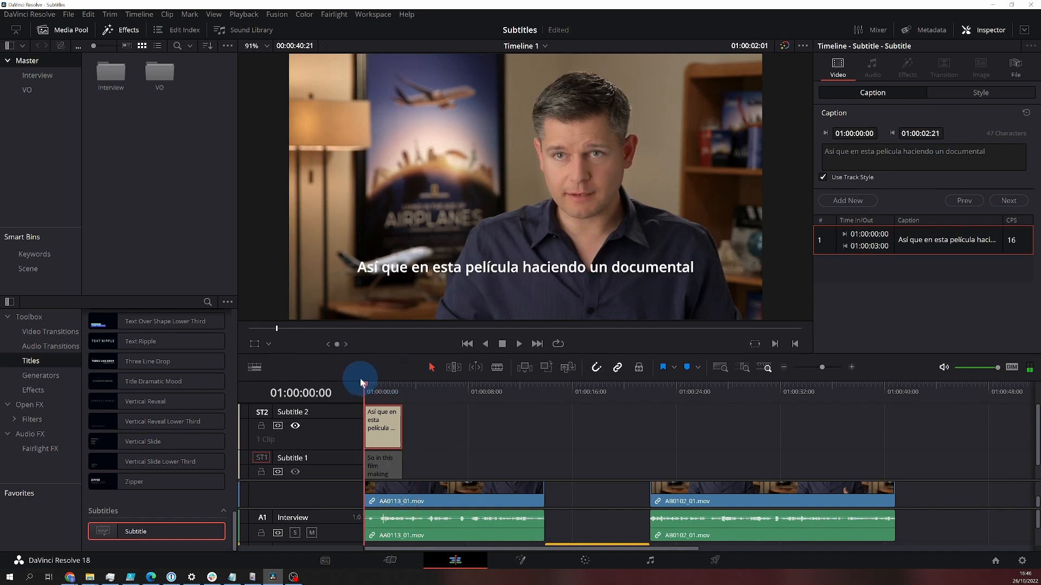
{"action": "left_click", "coordinate": [519, 344]}
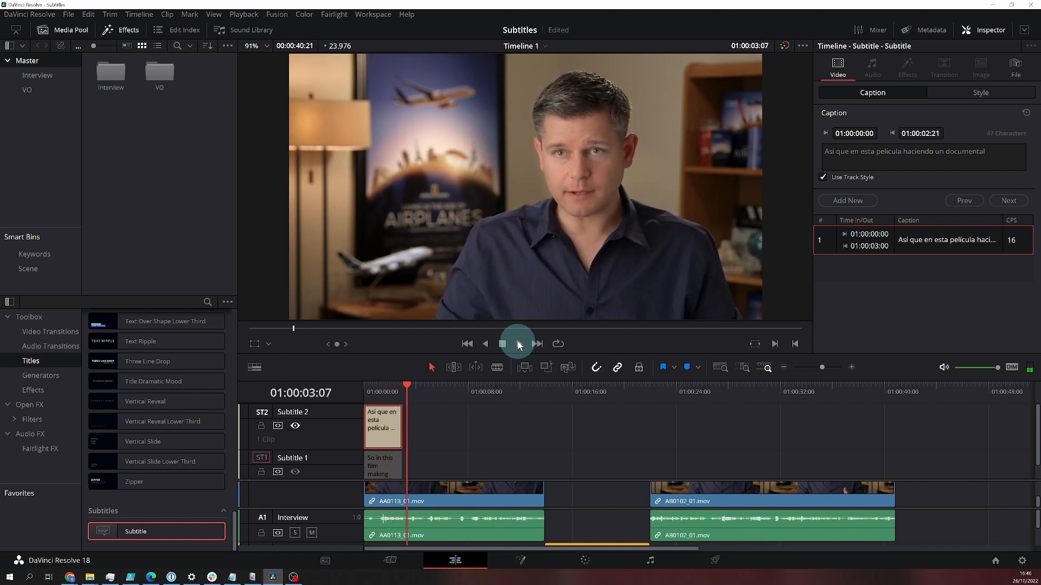
{"action": "left_click", "coordinate": [502, 349]}
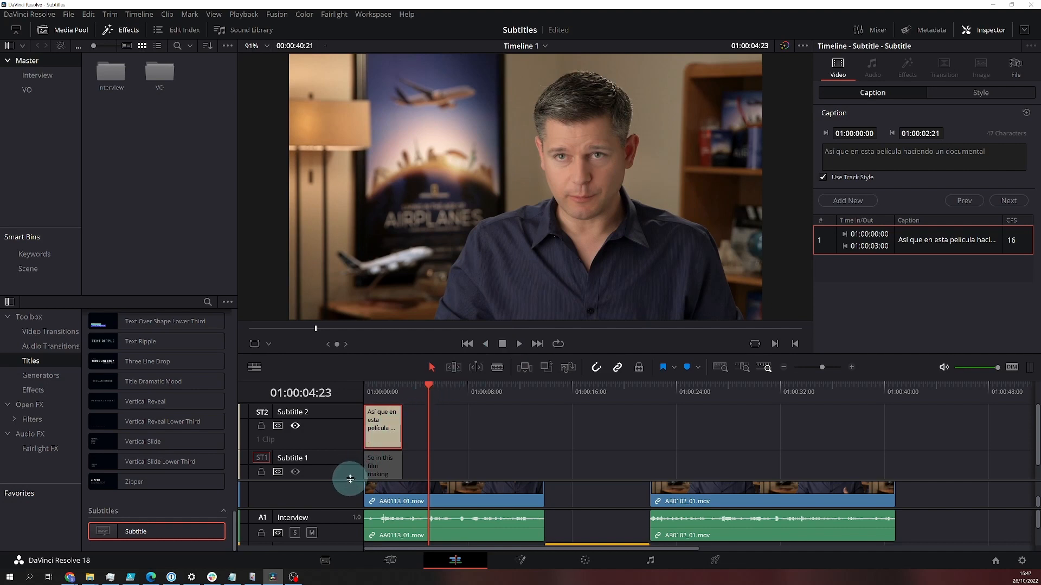
Step: Enlarge the subtitle track area and add a subtitle region in the empty stretch of the Subtitle 1 track
{"action": "left_click_drag", "start_coordinate": [348, 480], "coordinate": [349, 490]}
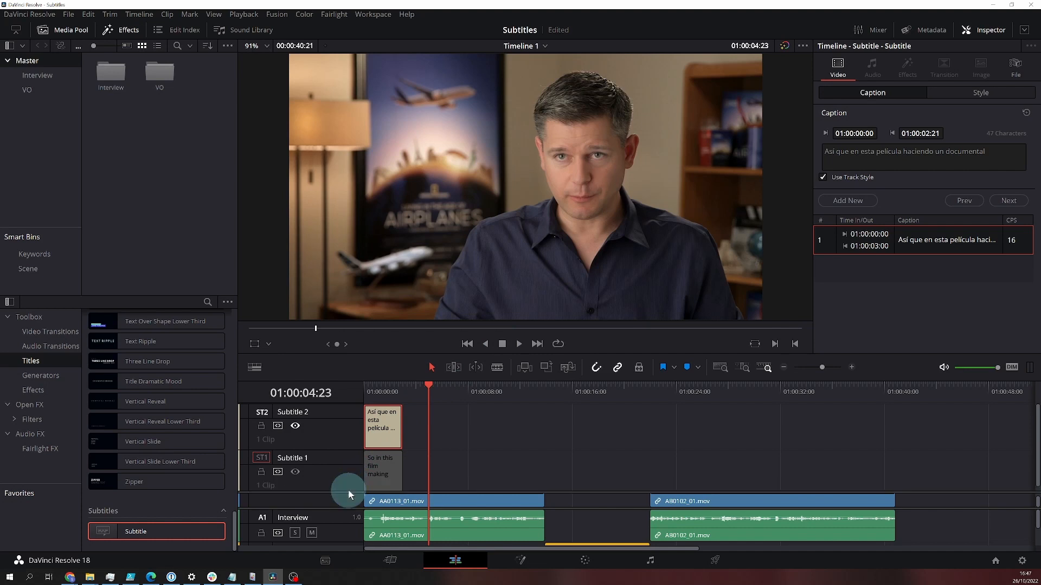
{"action": "right_click", "coordinate": [456, 470]}
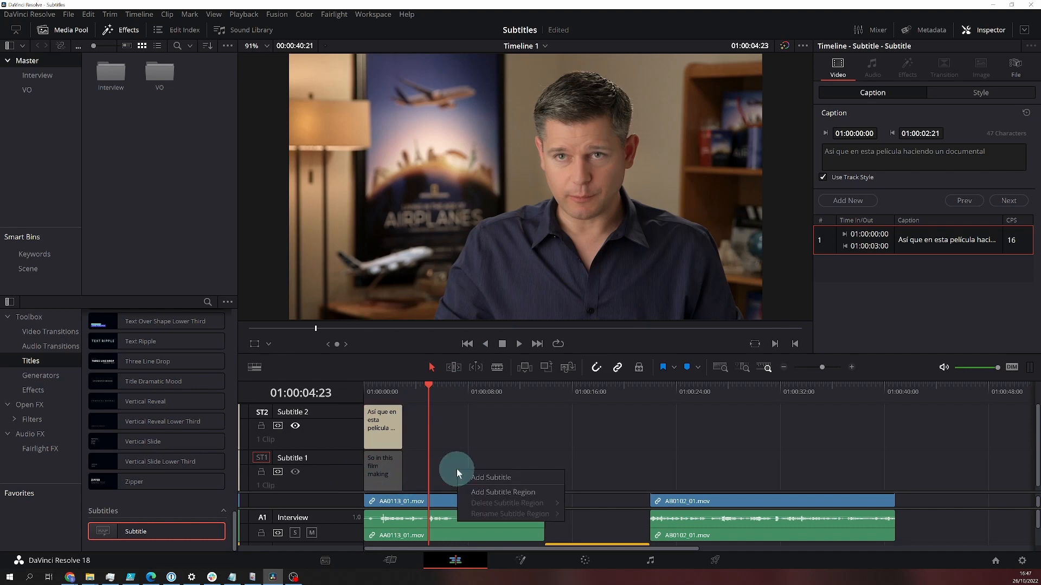
{"action": "left_click", "coordinate": [480, 490]}
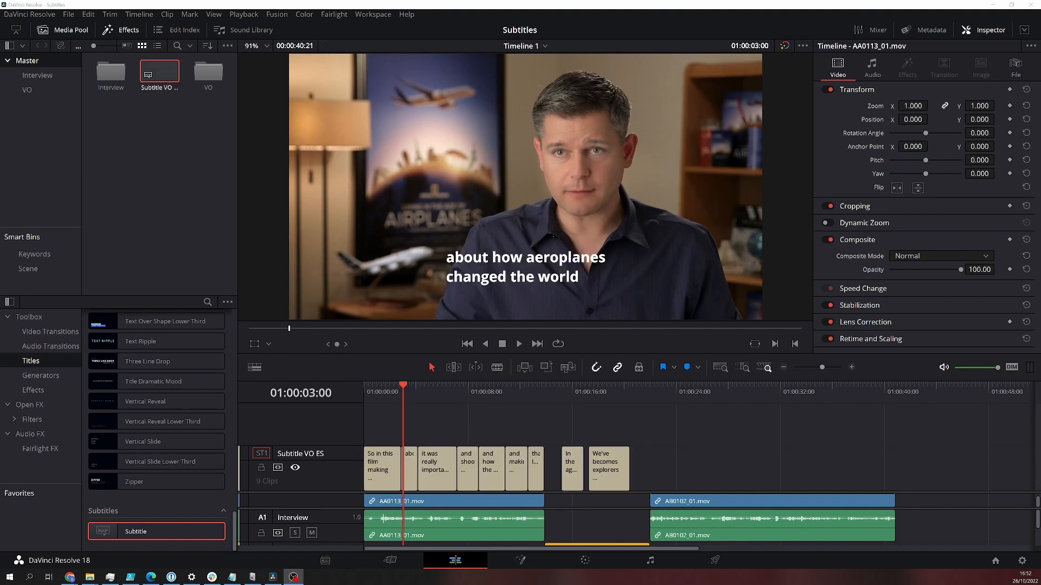
Step: Import Subtitle VO ES.srt from the Videos > Subtitles folder and place it on a new subtitle track above the English captions
{"action": "right_click", "coordinate": [115, 140]}
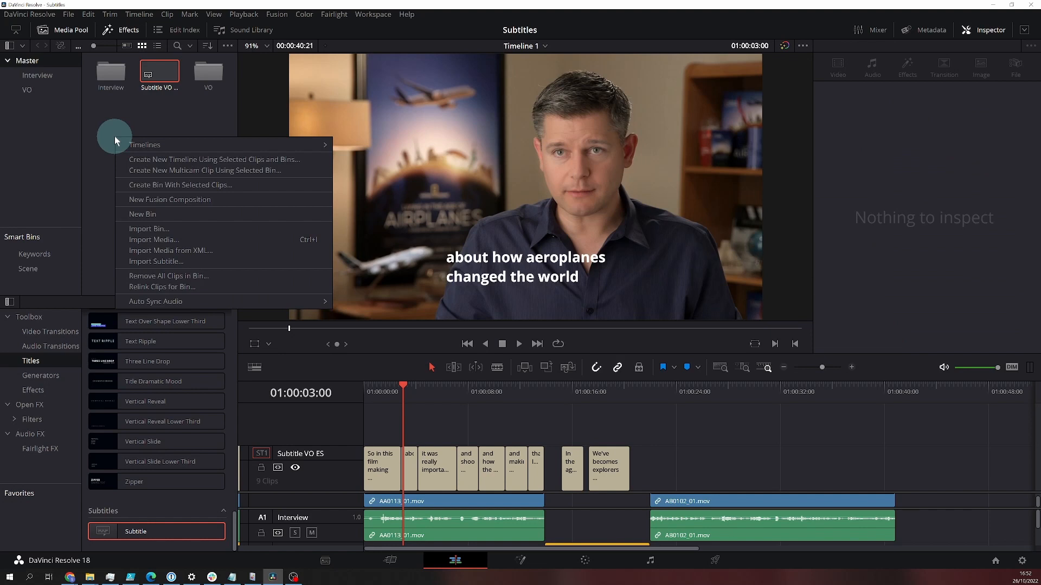
{"action": "left_click", "coordinate": [157, 262]}
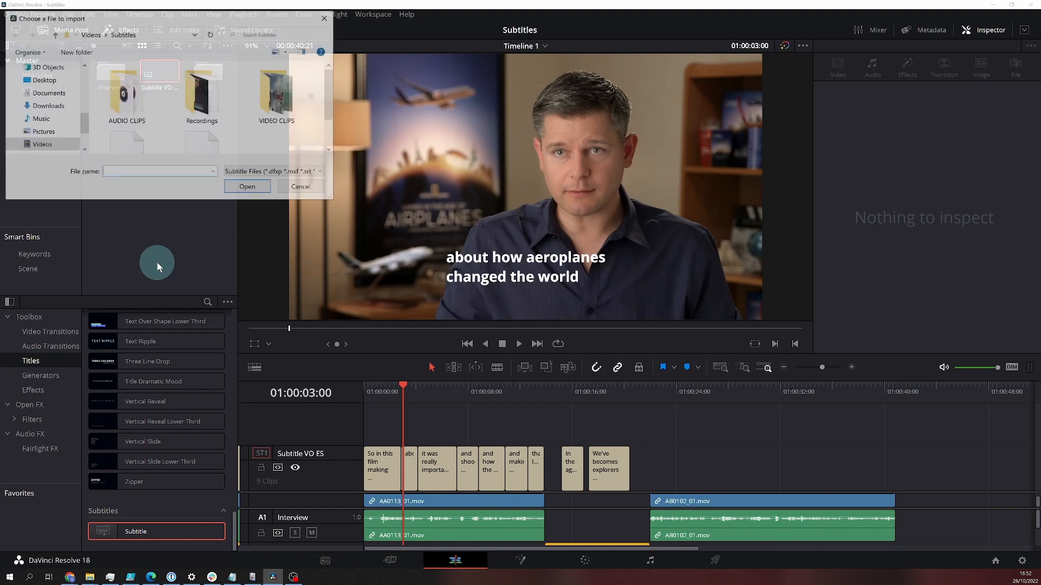
{"action": "left_click", "coordinate": [330, 143]}
{"action": "left_click", "coordinate": [330, 143]}
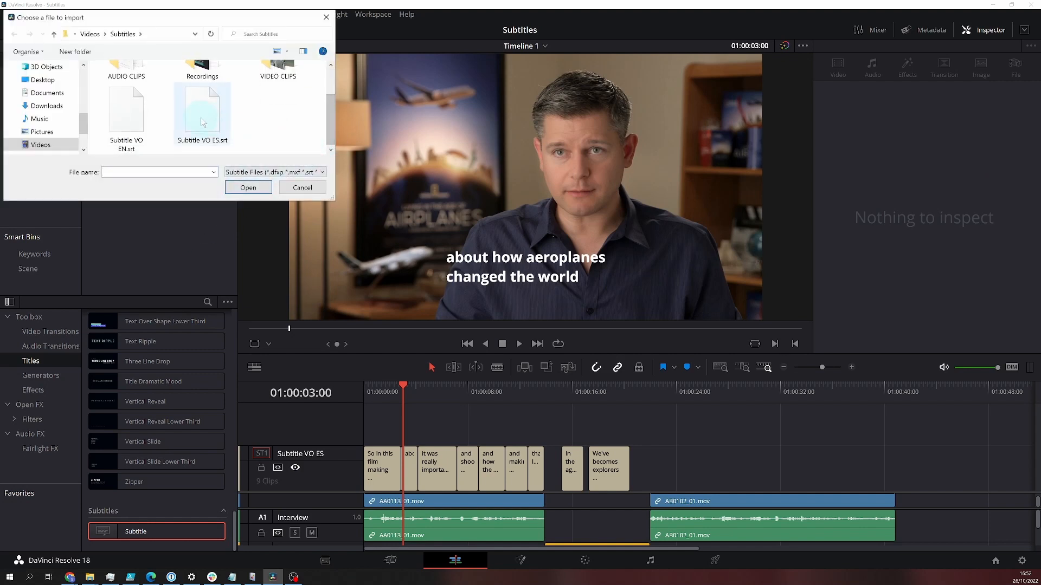
{"action": "left_click", "coordinate": [203, 116]}
{"action": "left_click", "coordinate": [234, 187]}
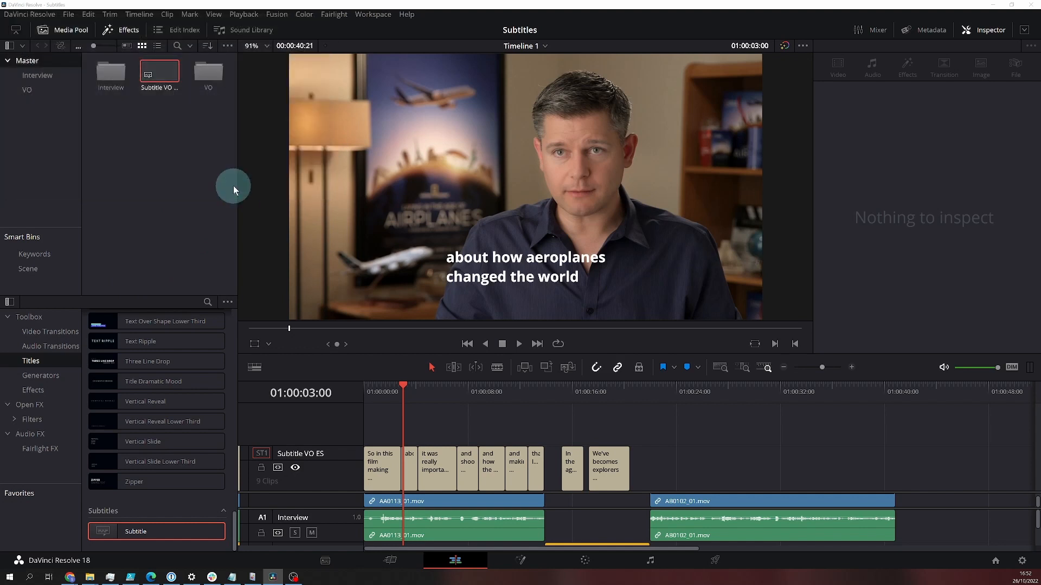
{"action": "left_click_drag", "start_coordinate": [209, 80], "coordinate": [341, 426]}
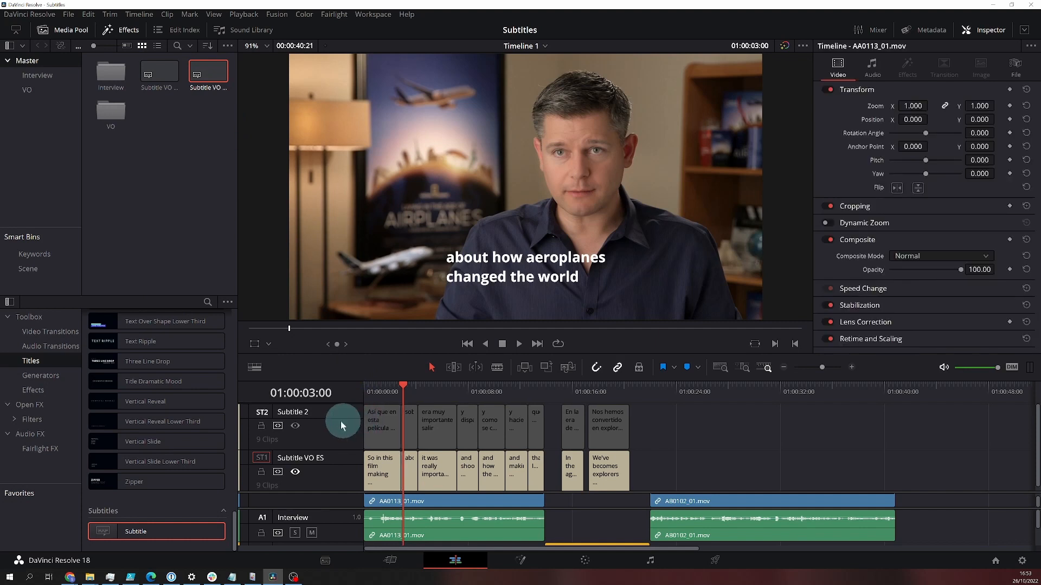
Step: Rename the track with Spanish captions to Subtitle VO ES and the one with English captions to Subtitle VO EN
{"action": "left_click", "coordinate": [313, 416]}
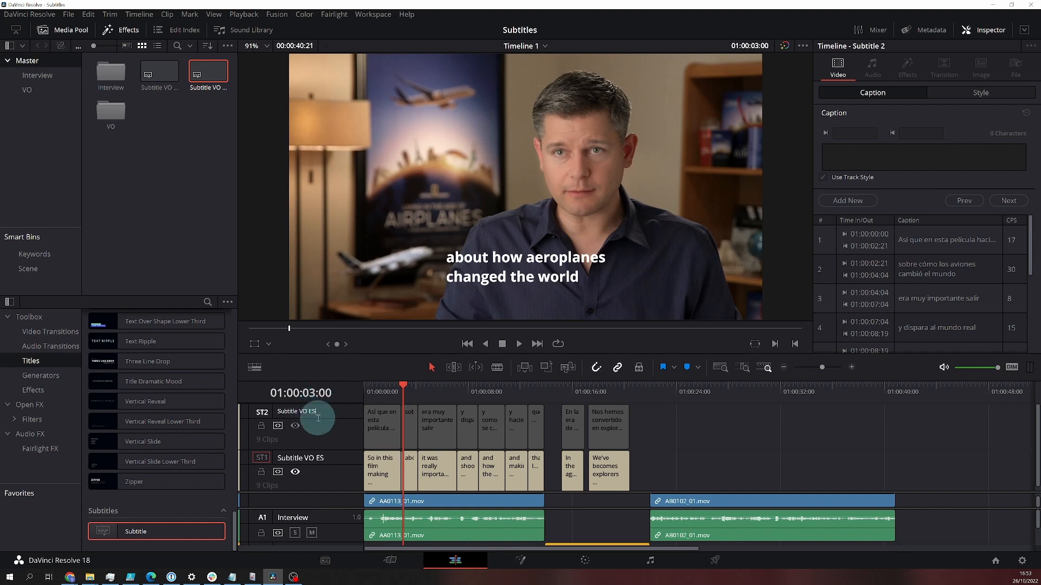
{"action": "left_click", "coordinate": [333, 458]}
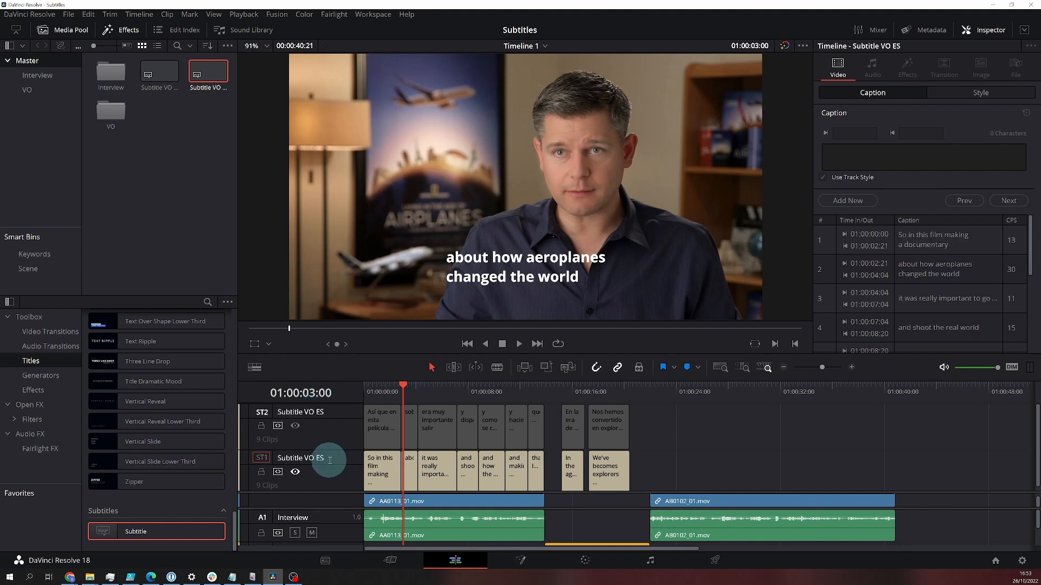
{"action": "double_click", "coordinate": [323, 458]}
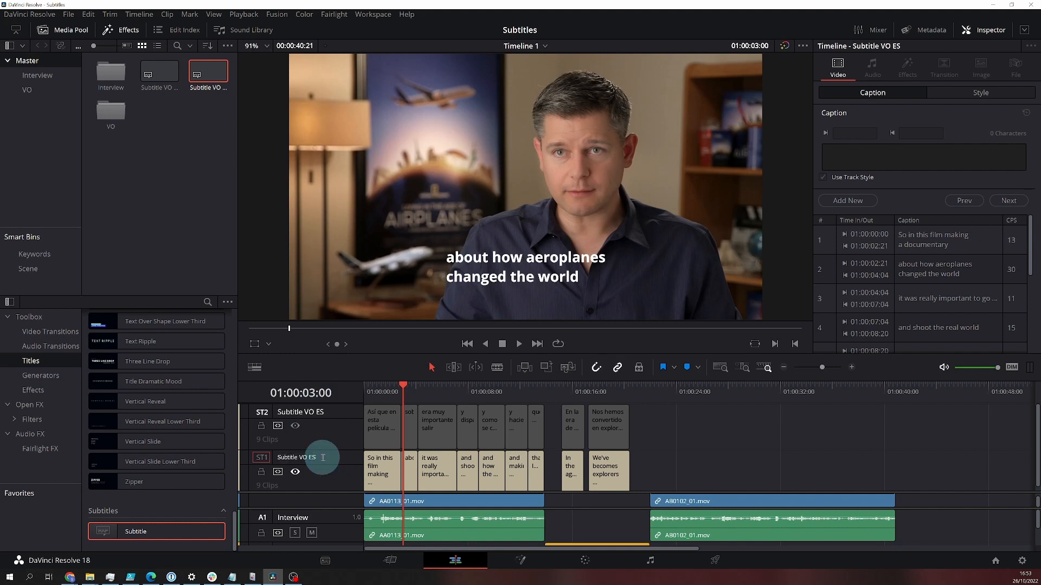
{"action": "key", "text": "BackSpace"}
{"action": "type", "text": "N"}
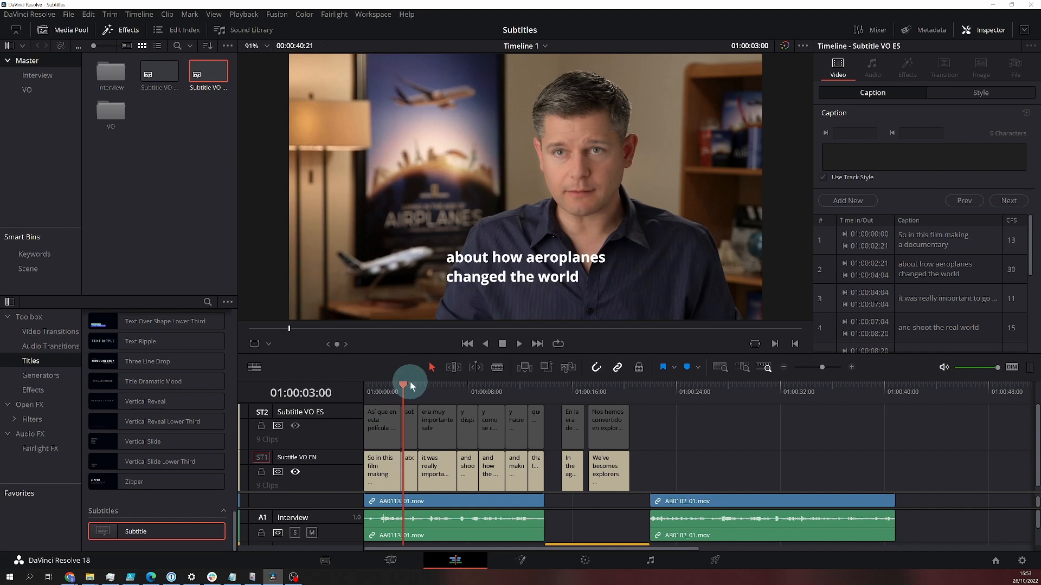
Step: Play the opening of the timeline to check the imported English subtitles
{"action": "left_click_drag", "start_coordinate": [400, 382], "coordinate": [365, 382]}
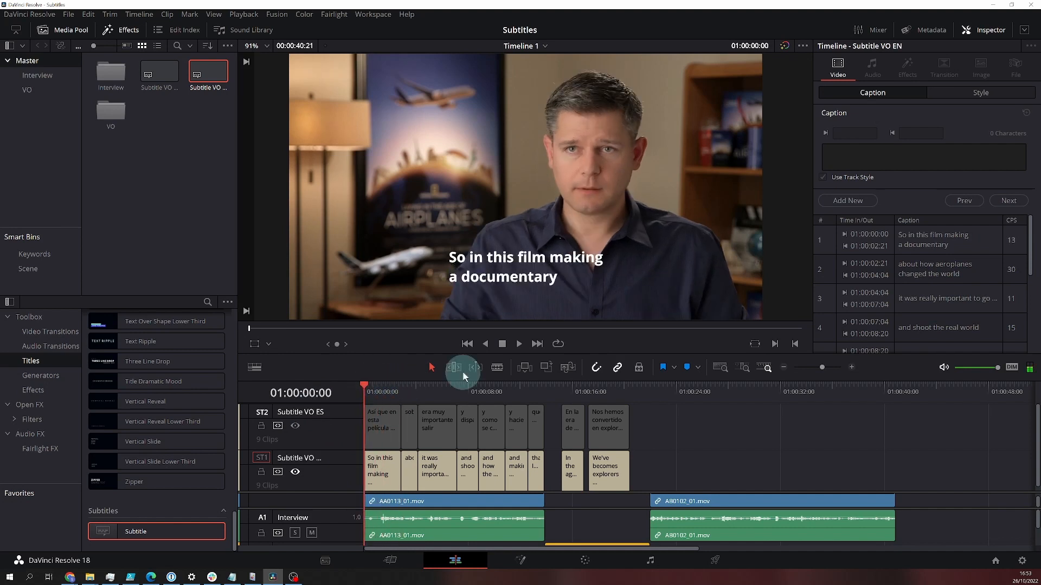
{"action": "left_click", "coordinate": [519, 344]}
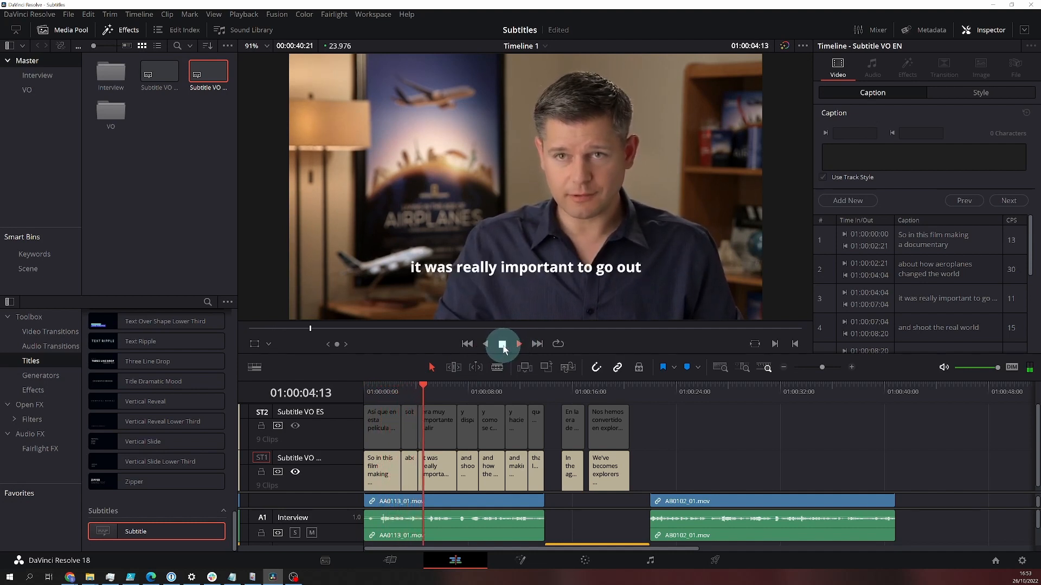
{"action": "left_click", "coordinate": [503, 347]}
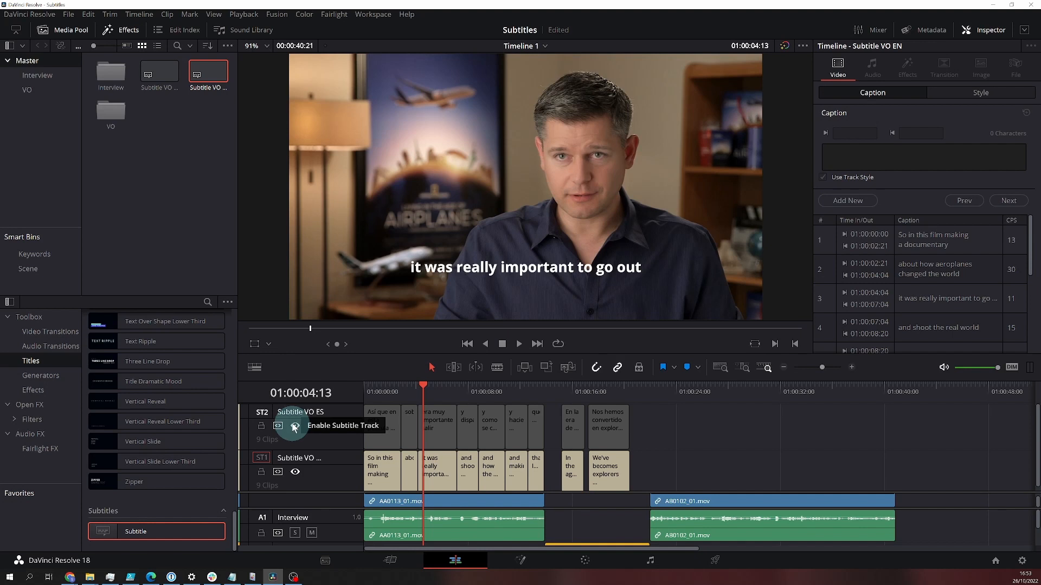
{"action": "right_click", "coordinate": [331, 471]}
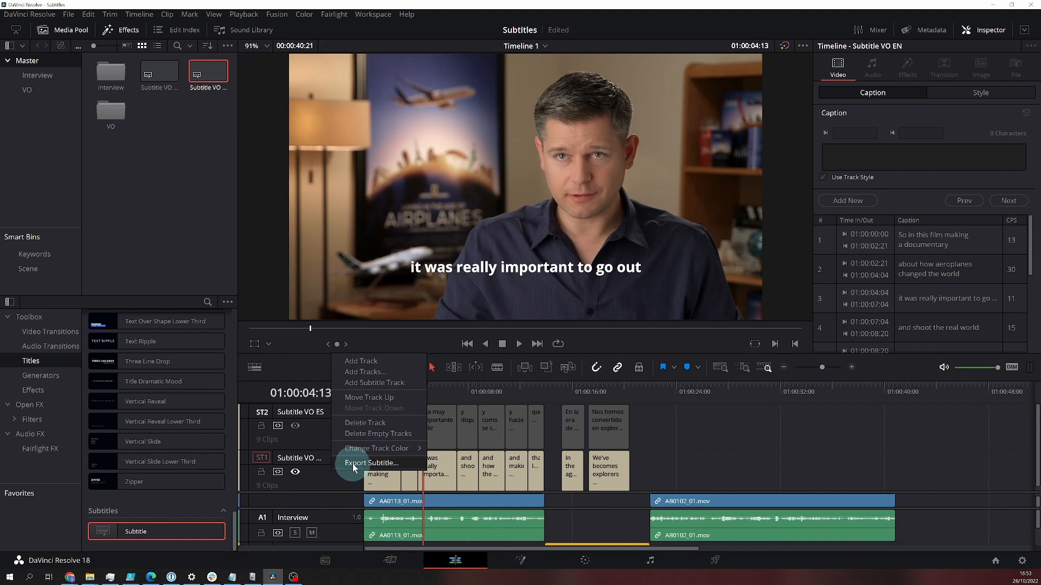
{"action": "left_click", "coordinate": [353, 464]}
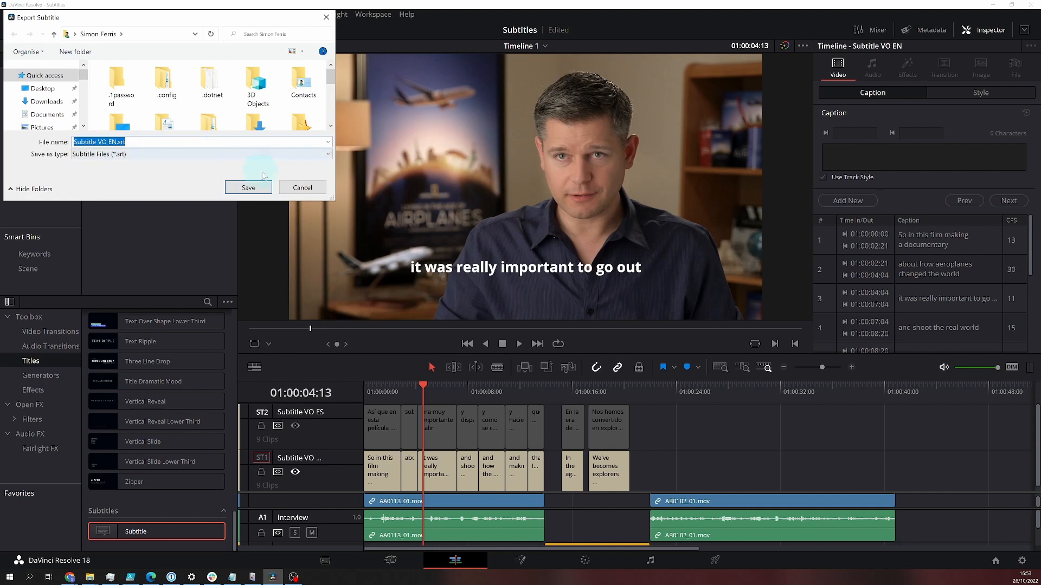
{"action": "left_click", "coordinate": [302, 187]}
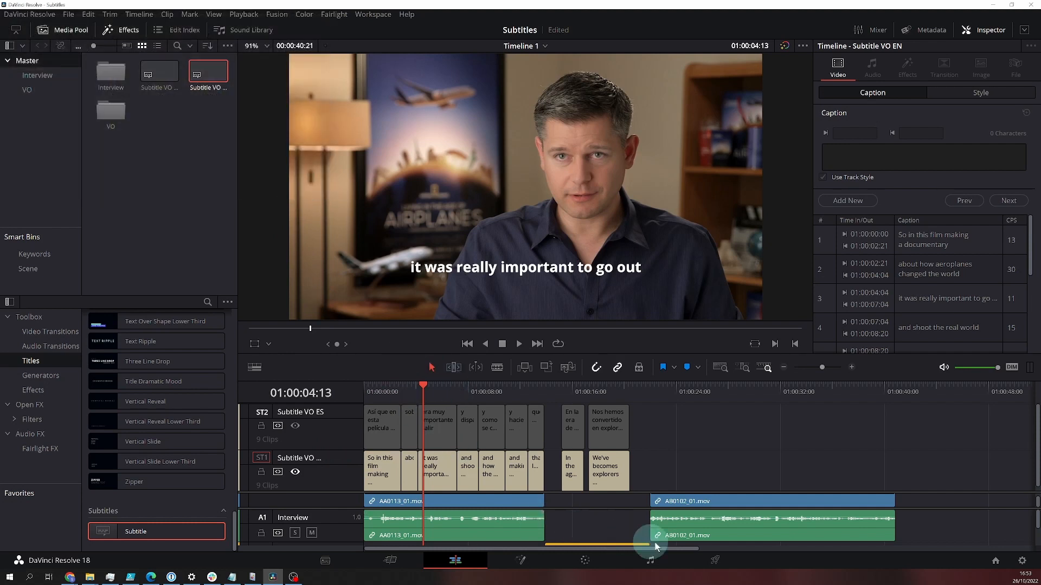
Step: On the Deliver page, set subtitles to export as a separate SRT file, including the Subtitle VO EN and Subtitle VO ES tracks
{"action": "left_click", "coordinate": [715, 562]}
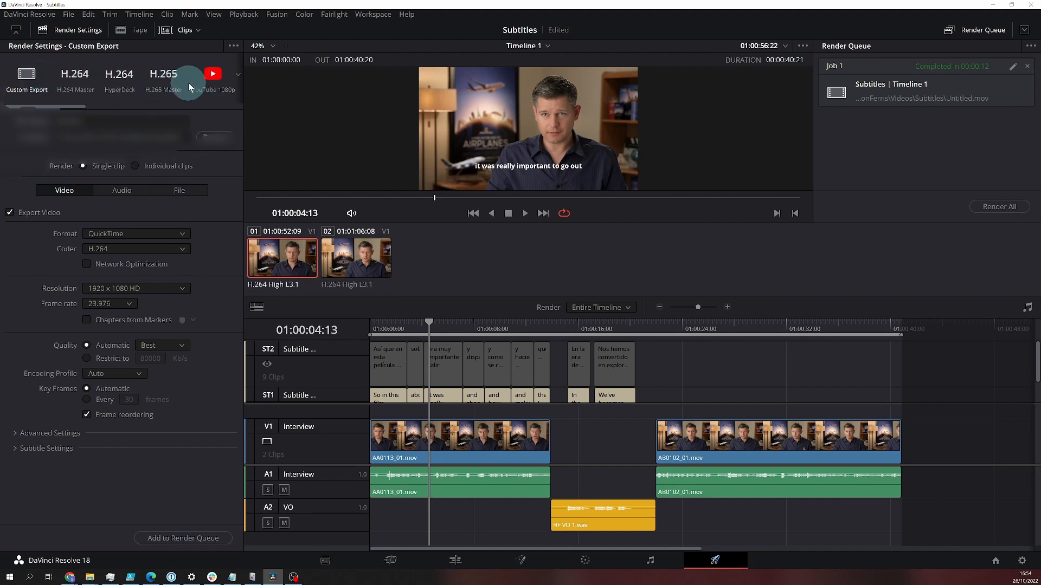
{"action": "left_click", "coordinate": [52, 449]}
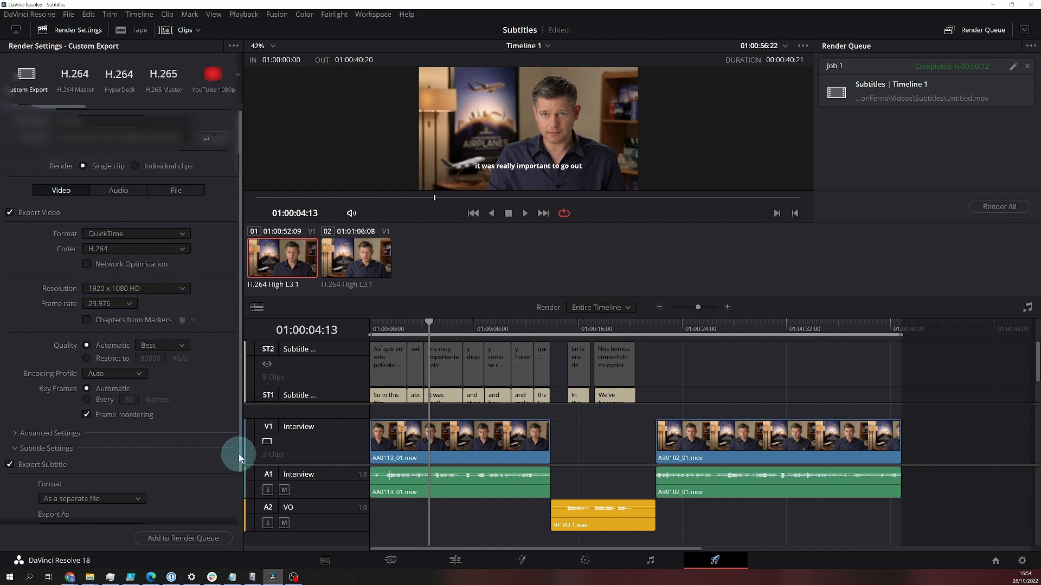
{"action": "left_click_drag", "start_coordinate": [238, 454], "coordinate": [236, 509]}
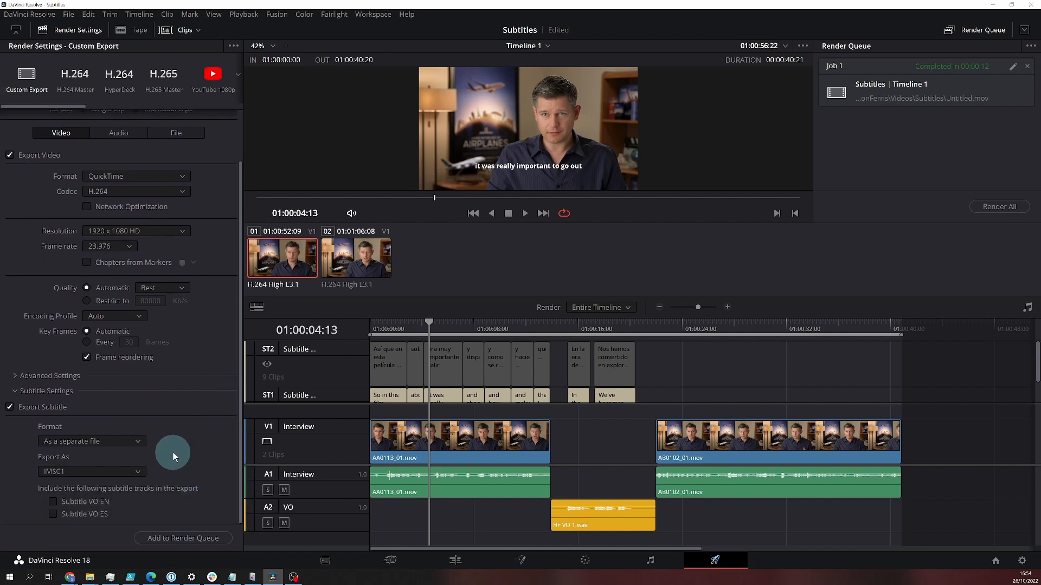
{"action": "left_click", "coordinate": [139, 473]}
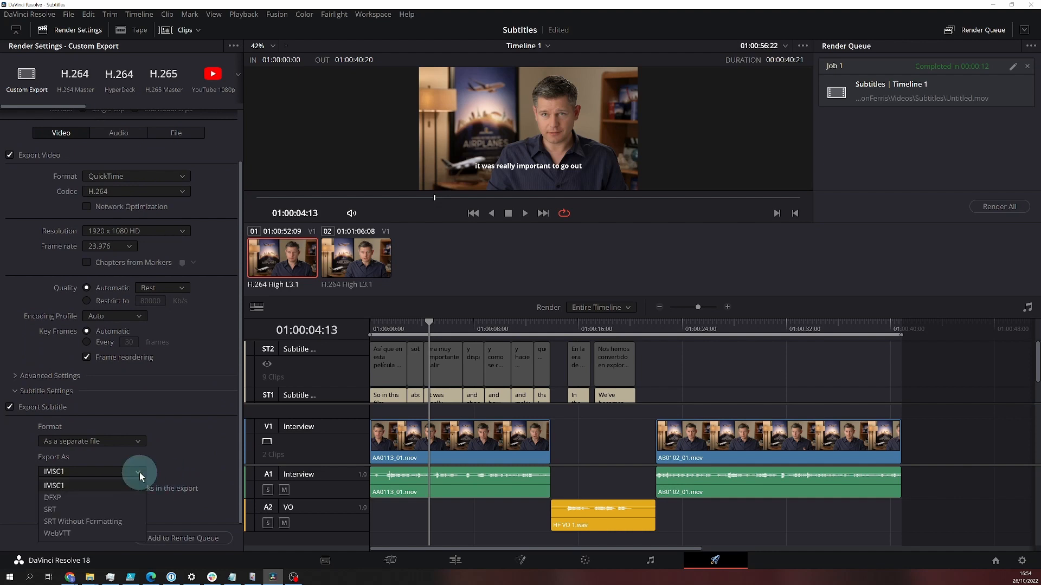
{"action": "left_click", "coordinate": [48, 509]}
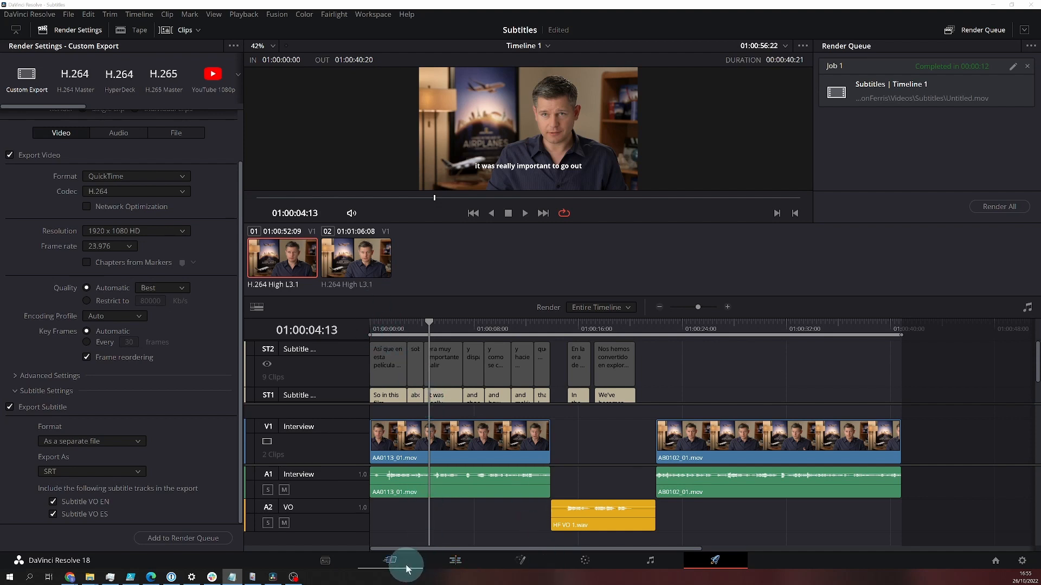
Step: Return to the Edit page and replay the timeline from its start with the English subtitles enabled
{"action": "left_click", "coordinate": [461, 561]}
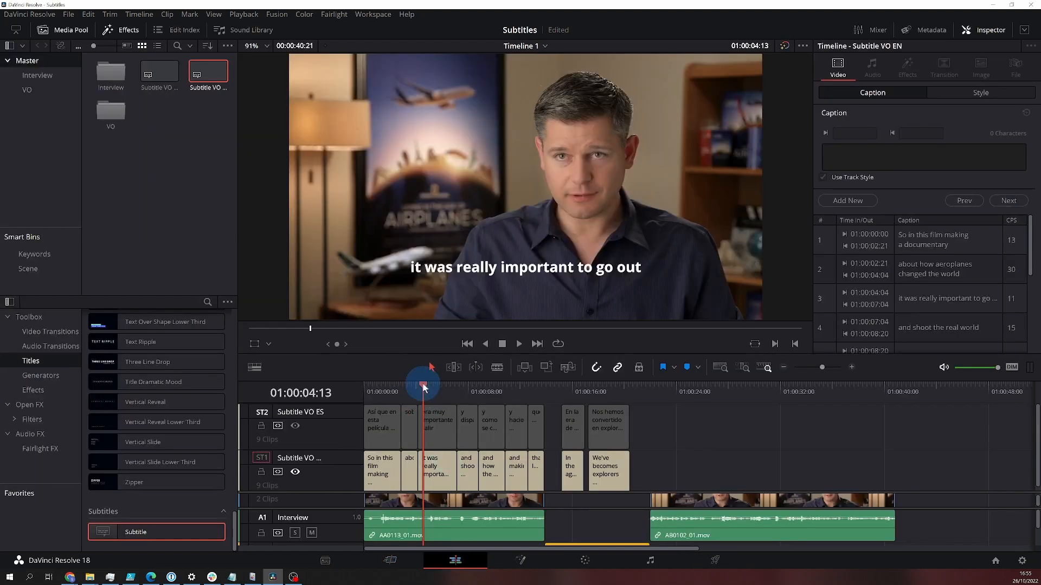
{"action": "left_click_drag", "start_coordinate": [423, 384], "coordinate": [370, 388]}
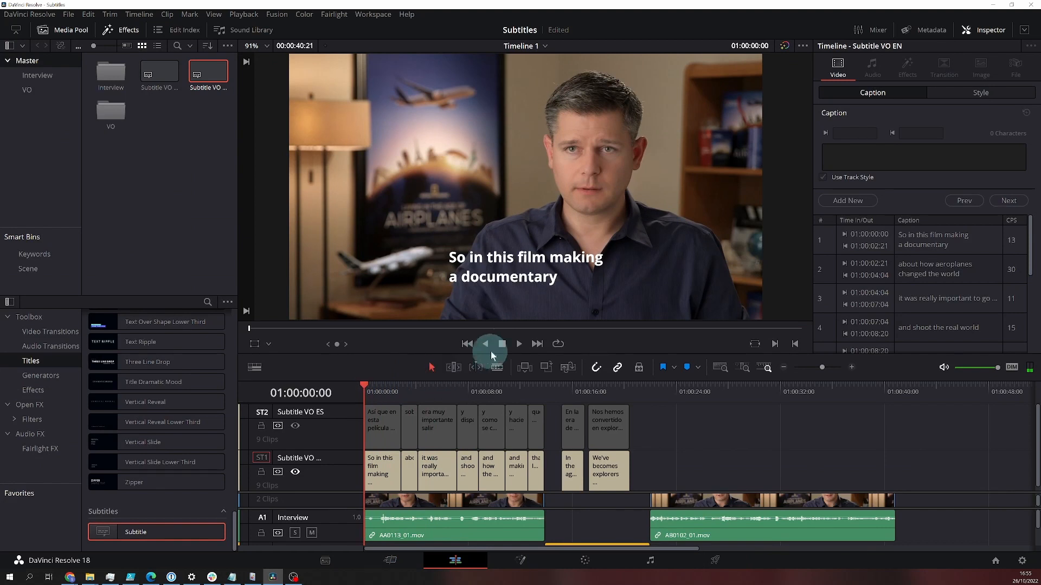
{"action": "left_click", "coordinate": [519, 343]}
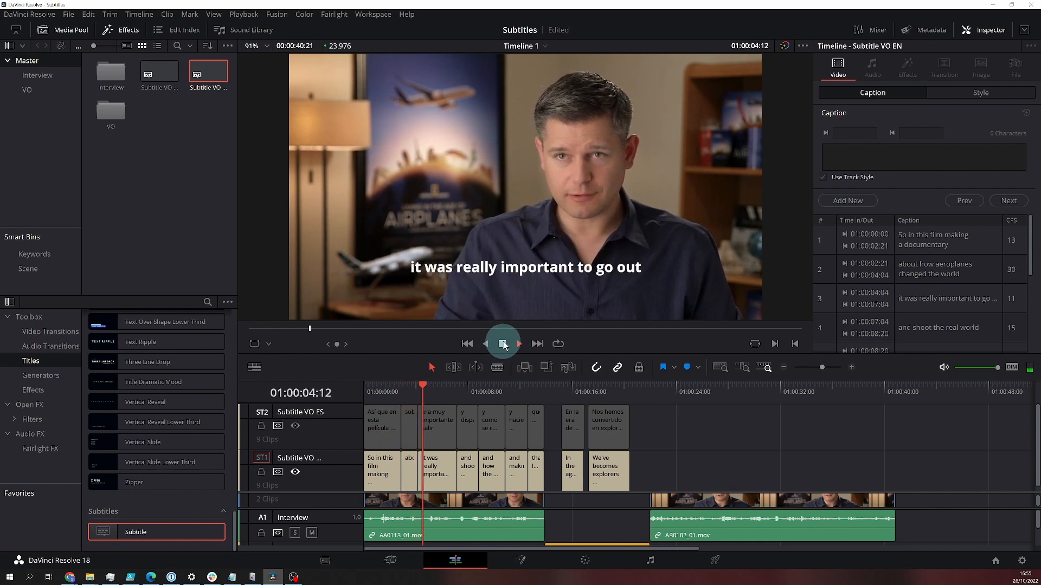
{"action": "left_click", "coordinate": [503, 344]}
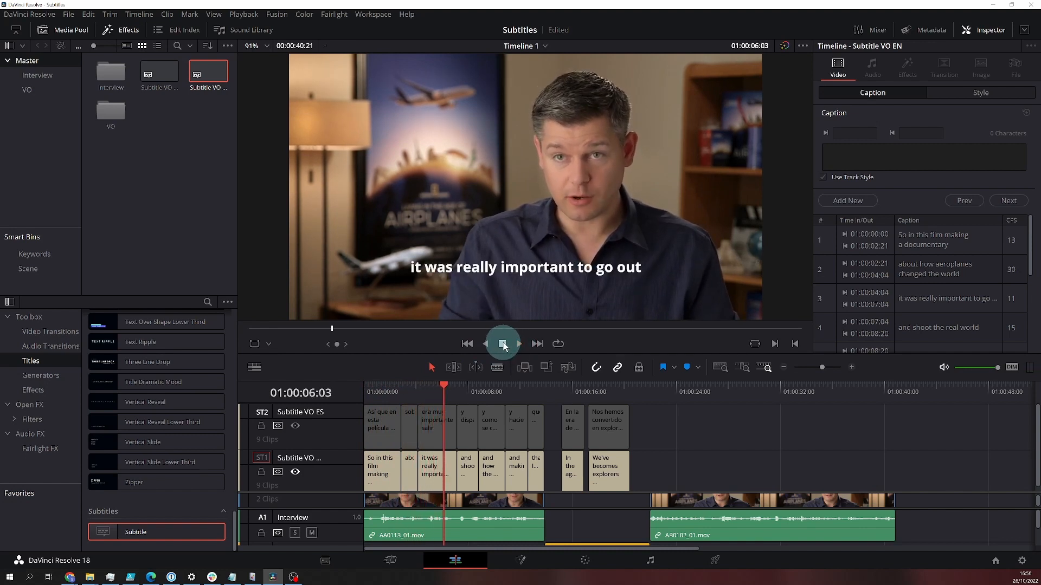